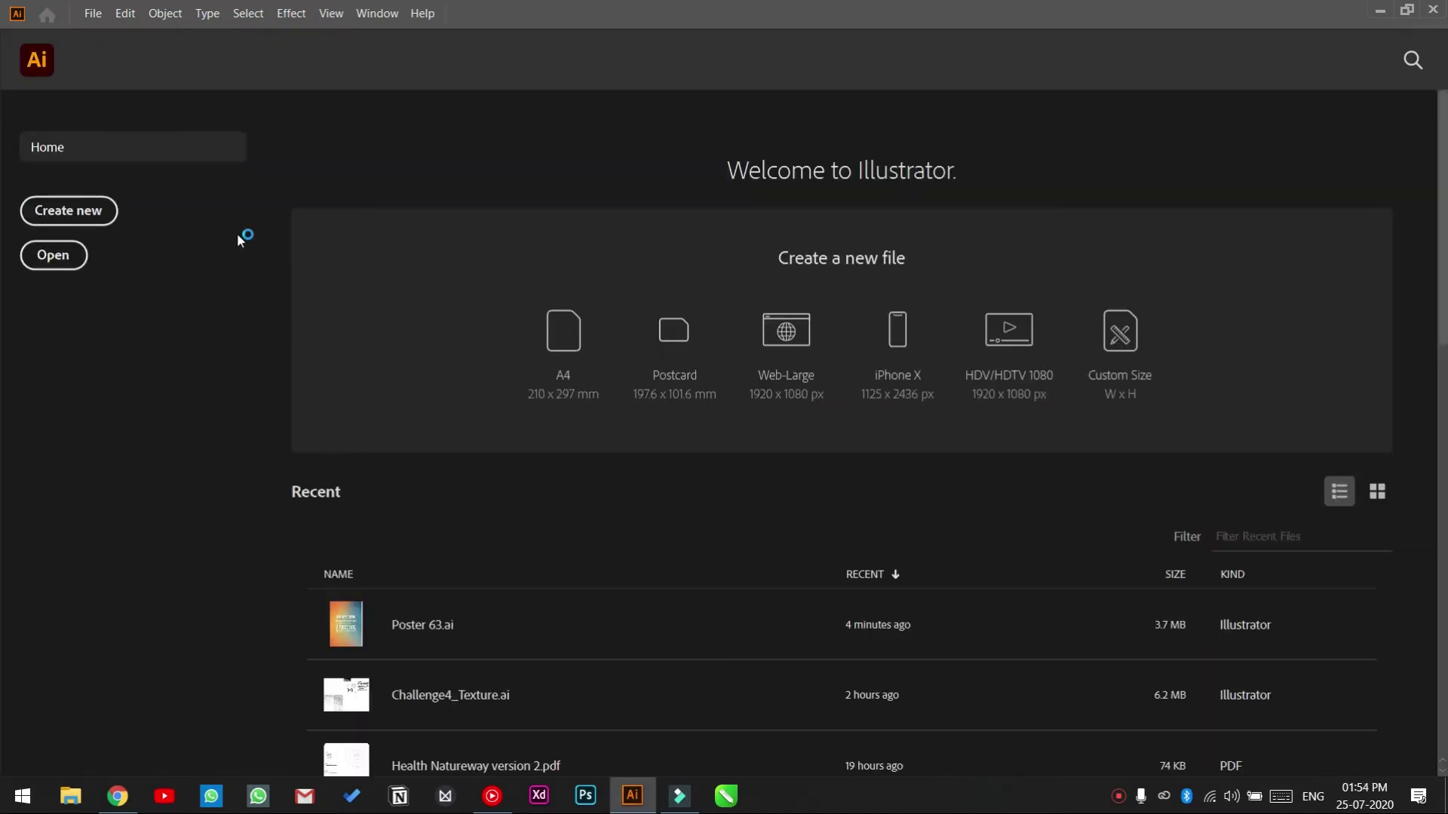
# - Create a new portrait A4 document, 210 × 297 mm, and fit the artboard in the window
pyautogui.hotkey('ctrl', 'n')
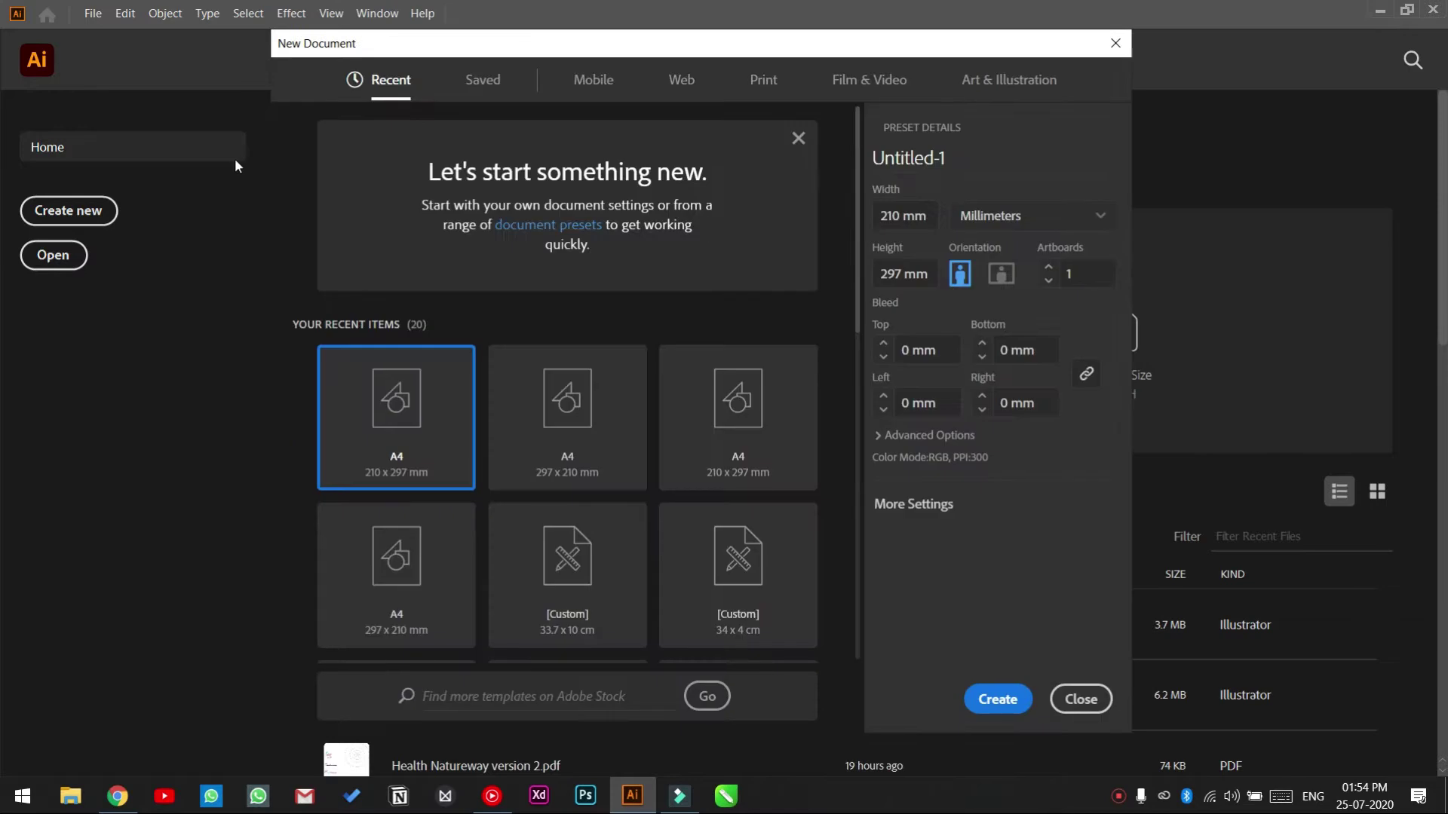
pyautogui.click(425, 420)
pyautogui.click(996, 700)
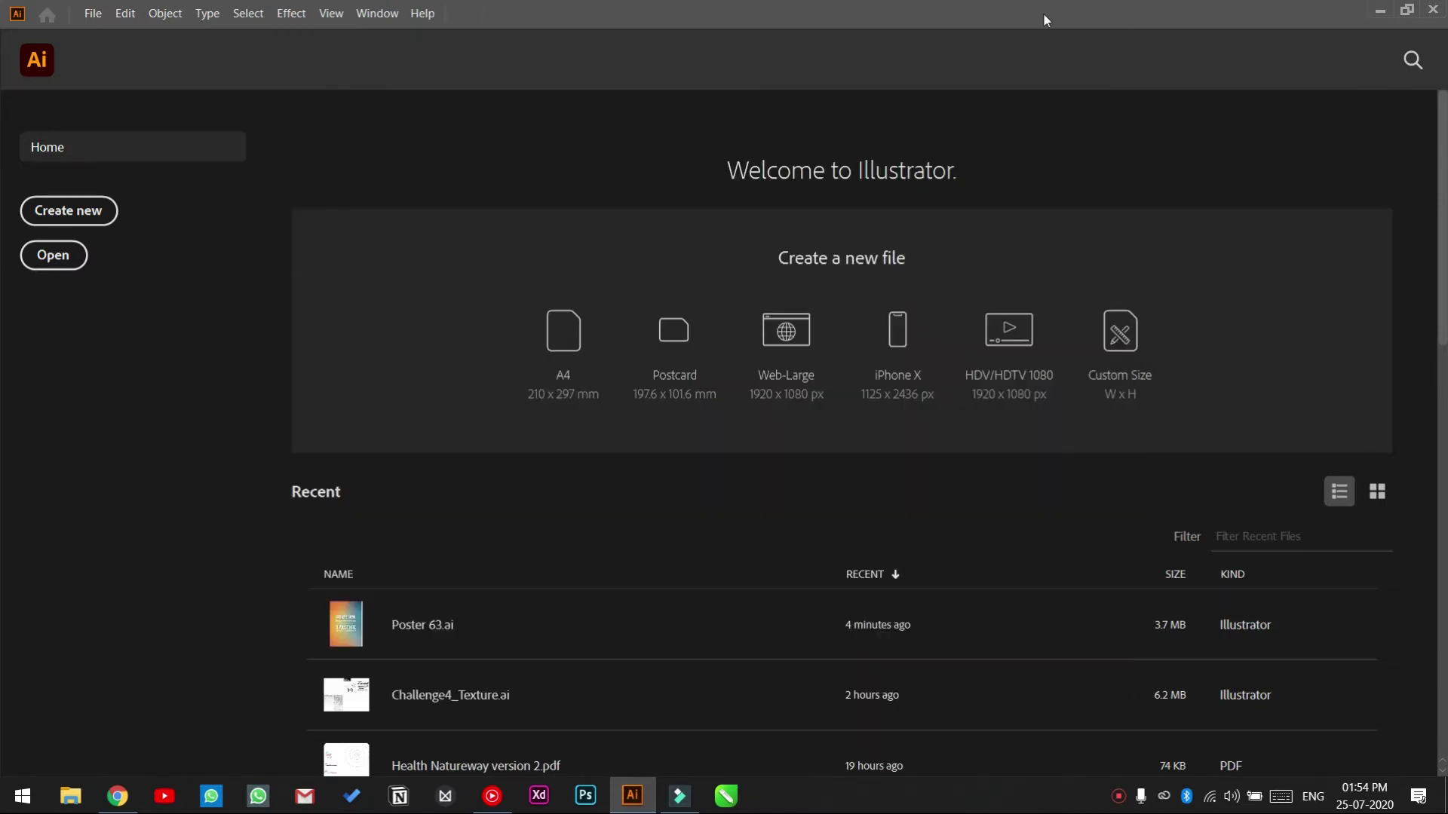
pyautogui.press('F9')
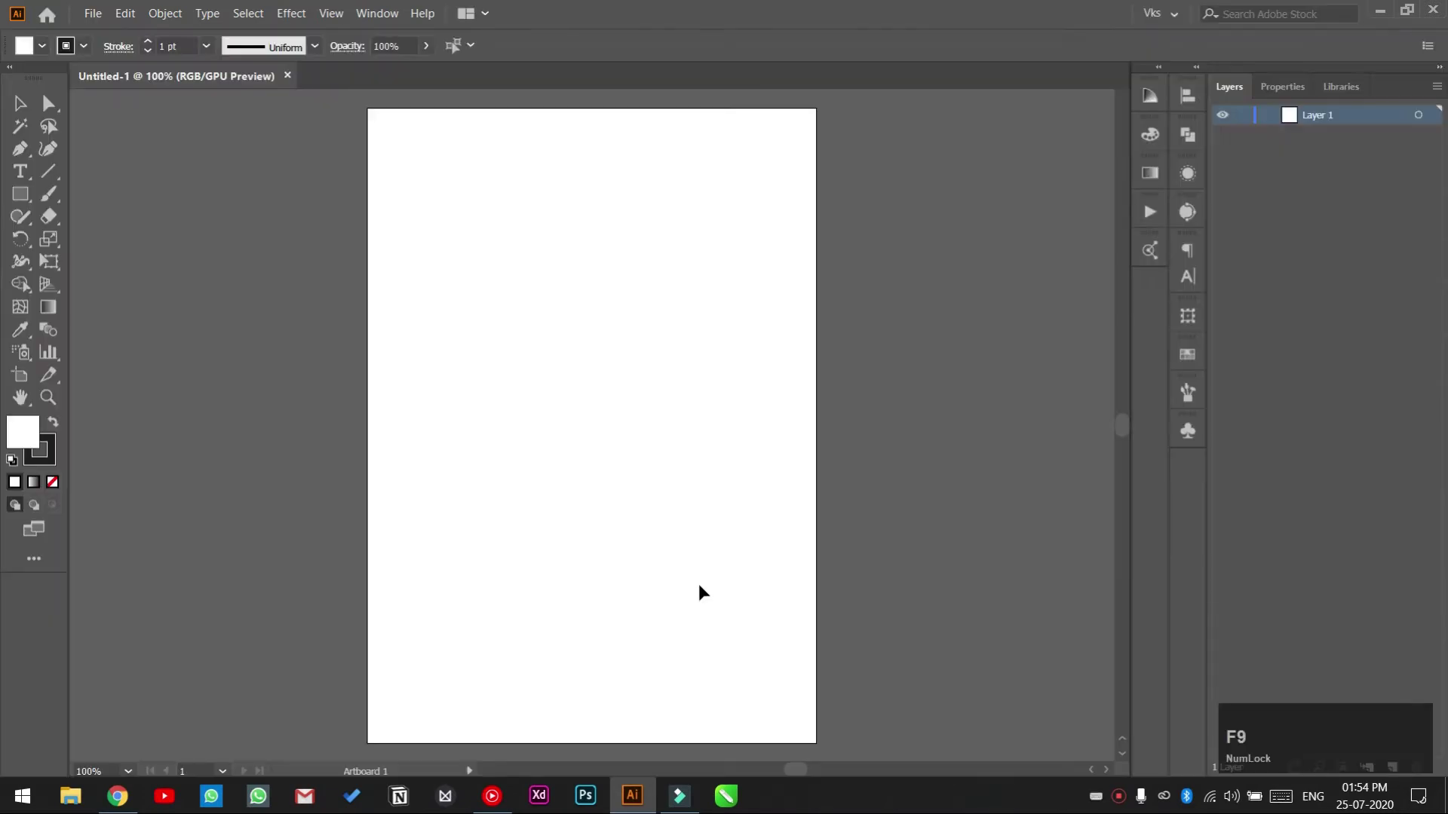
pyautogui.hotkey('ctrl', '0')
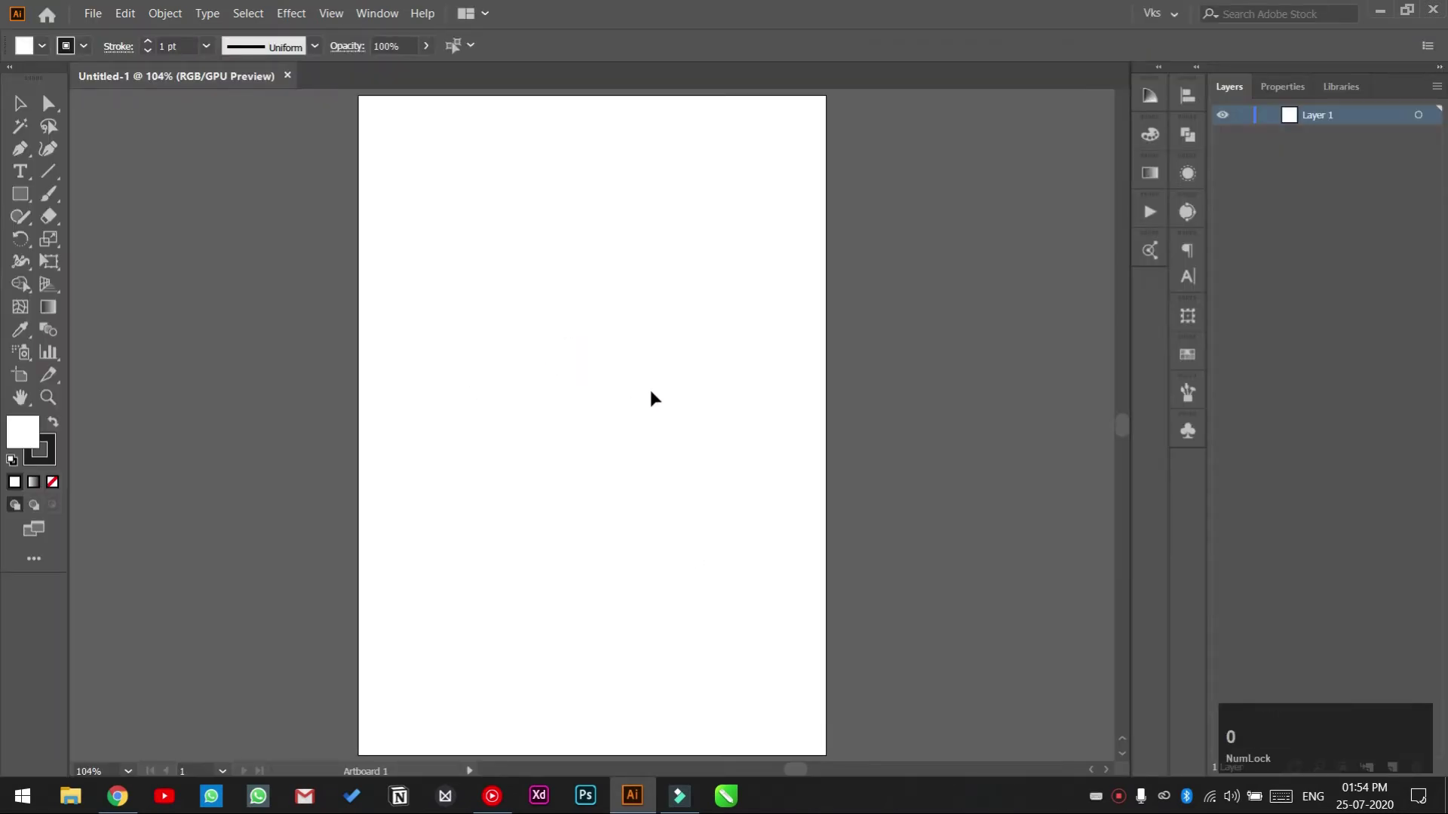
# - Copy "Perform like you've never won, Practice like you've never lost" from the Grammarly document in Chrome and paste it as text in Illustrator
pyautogui.click(20, 171)
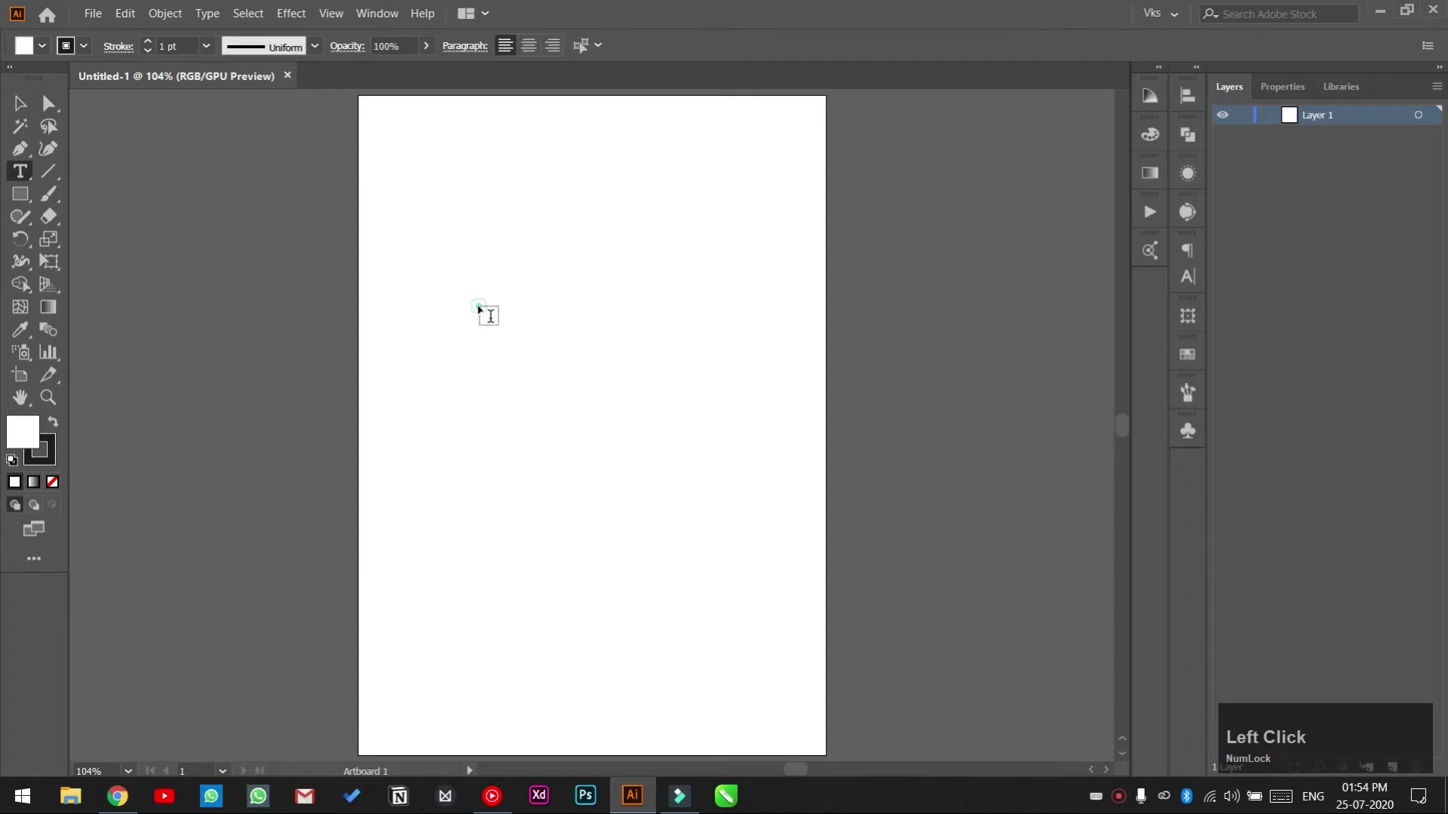
pyautogui.click(488, 315)
pyautogui.click(117, 795)
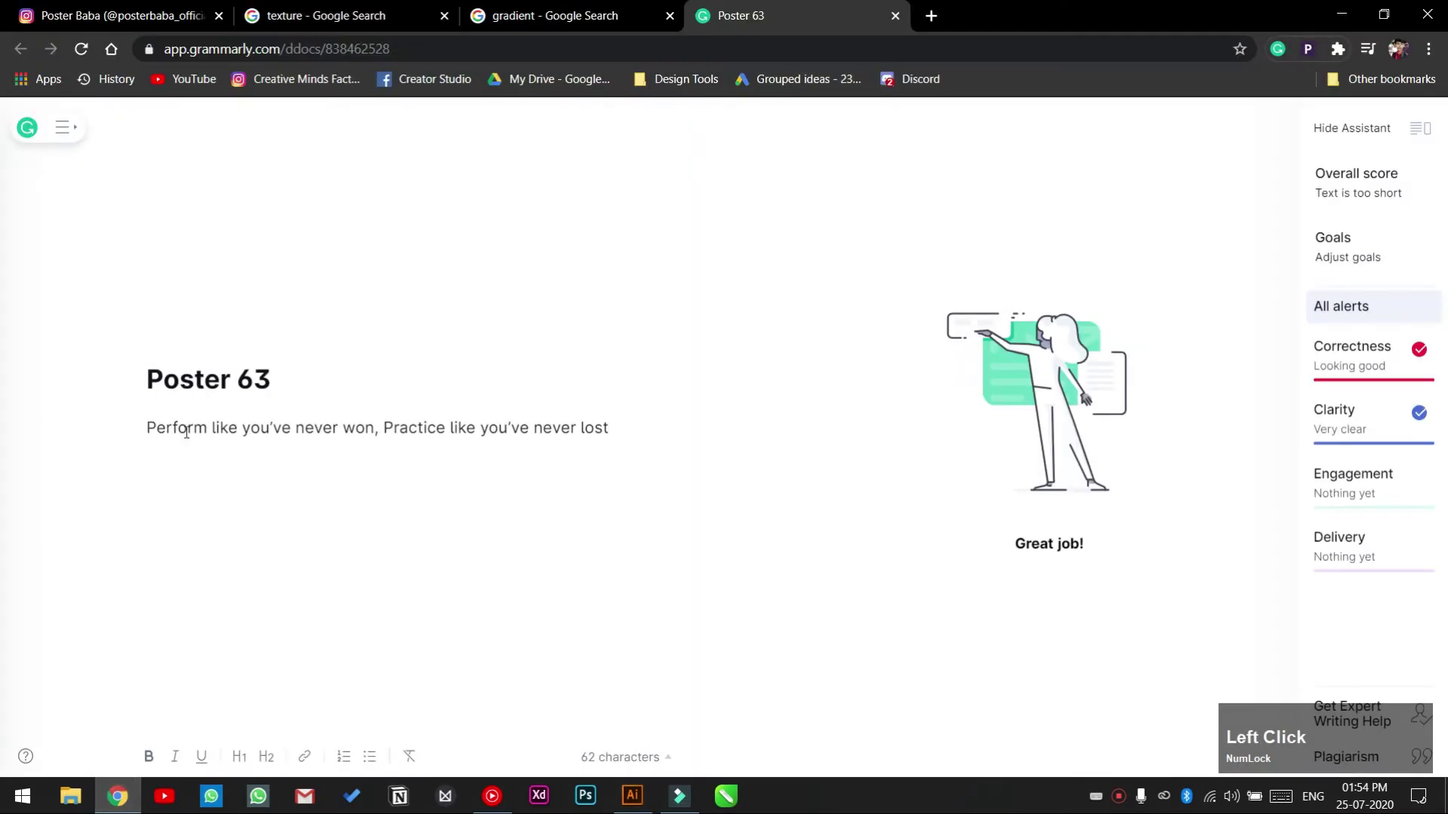
pyautogui.moveTo(149, 428); pyautogui.dragTo(595, 442)
pyautogui.hotkey('ctrl', 'c')
pyautogui.hotkey('alt', 'Tab')
pyautogui.hotkey('ctrl', 'v')
pyautogui.click(20, 103)
pyautogui.moveTo(597, 311)
pyautogui.mouseDown()
pyautogui.moveTo(604, 355)
pyautogui.moveTo(600, 330)
pyautogui.mouseUp()
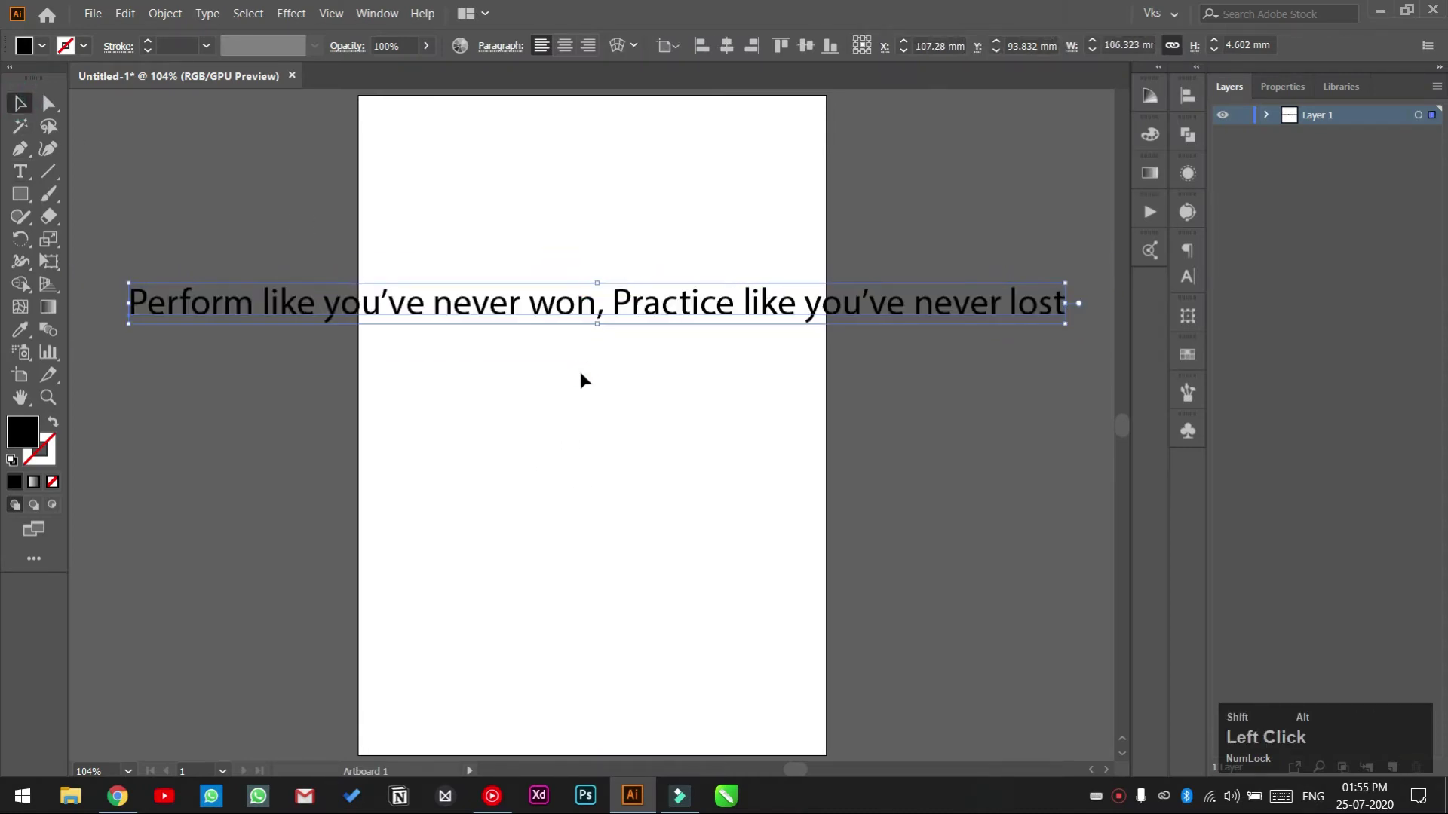
# - Break the quote onto new lines after "Perform" and after "won", removing the comma
pyautogui.doubleClick(266, 302)
pyautogui.press('BackSpace')
pyautogui.press('Return')
pyautogui.click(482, 348)
pyautogui.press('BackSpace')
pyautogui.press('BackSpace')
pyautogui.press('Return')
# - Put "like you've never lost" on its own line beneath "Practice"
pyautogui.click(261, 391)
pyautogui.press('BackSpace')
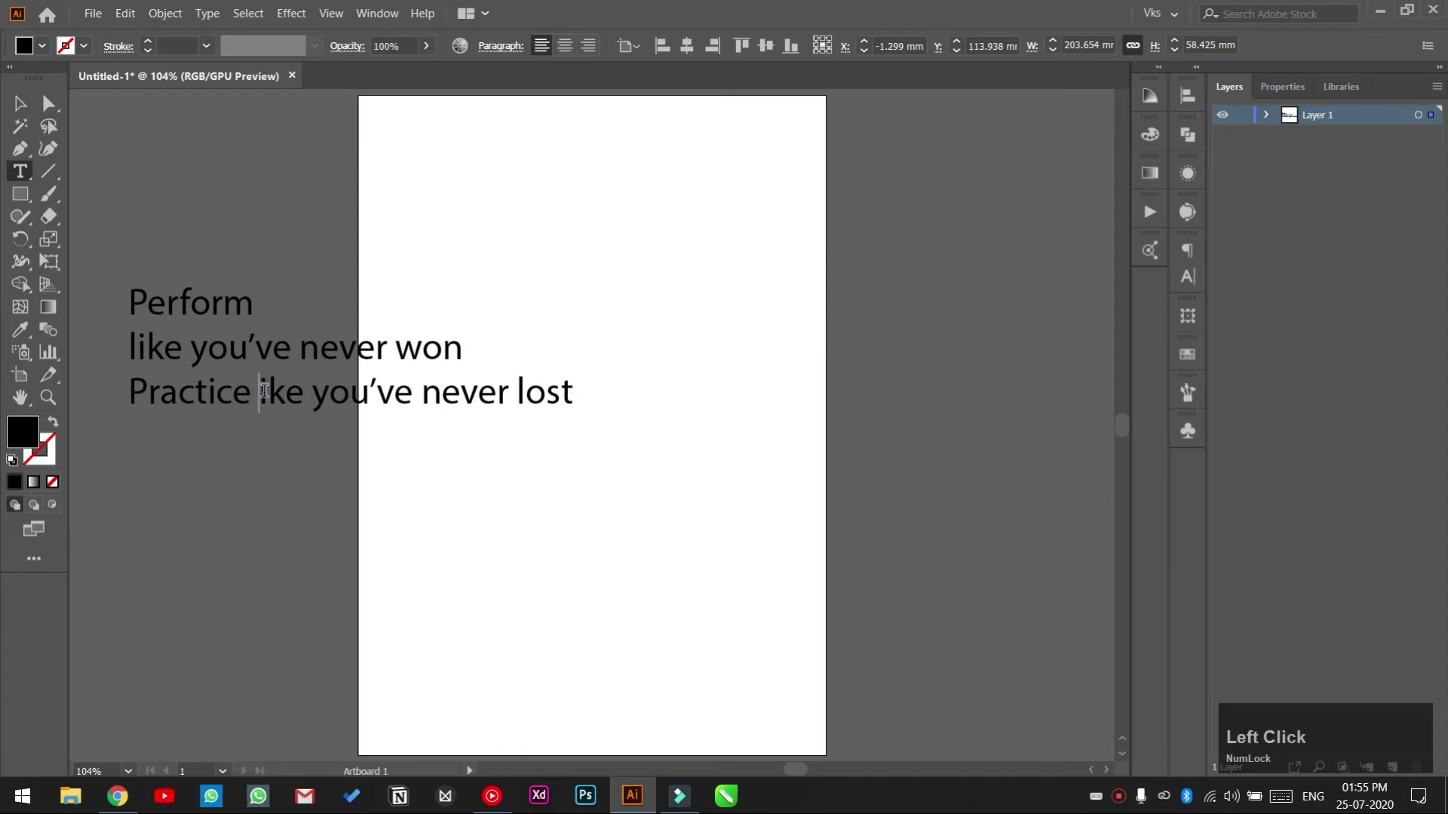
pyautogui.hotkey('ctrl', 'z')
pyautogui.click(259, 391)
pyautogui.press('BackSpace')
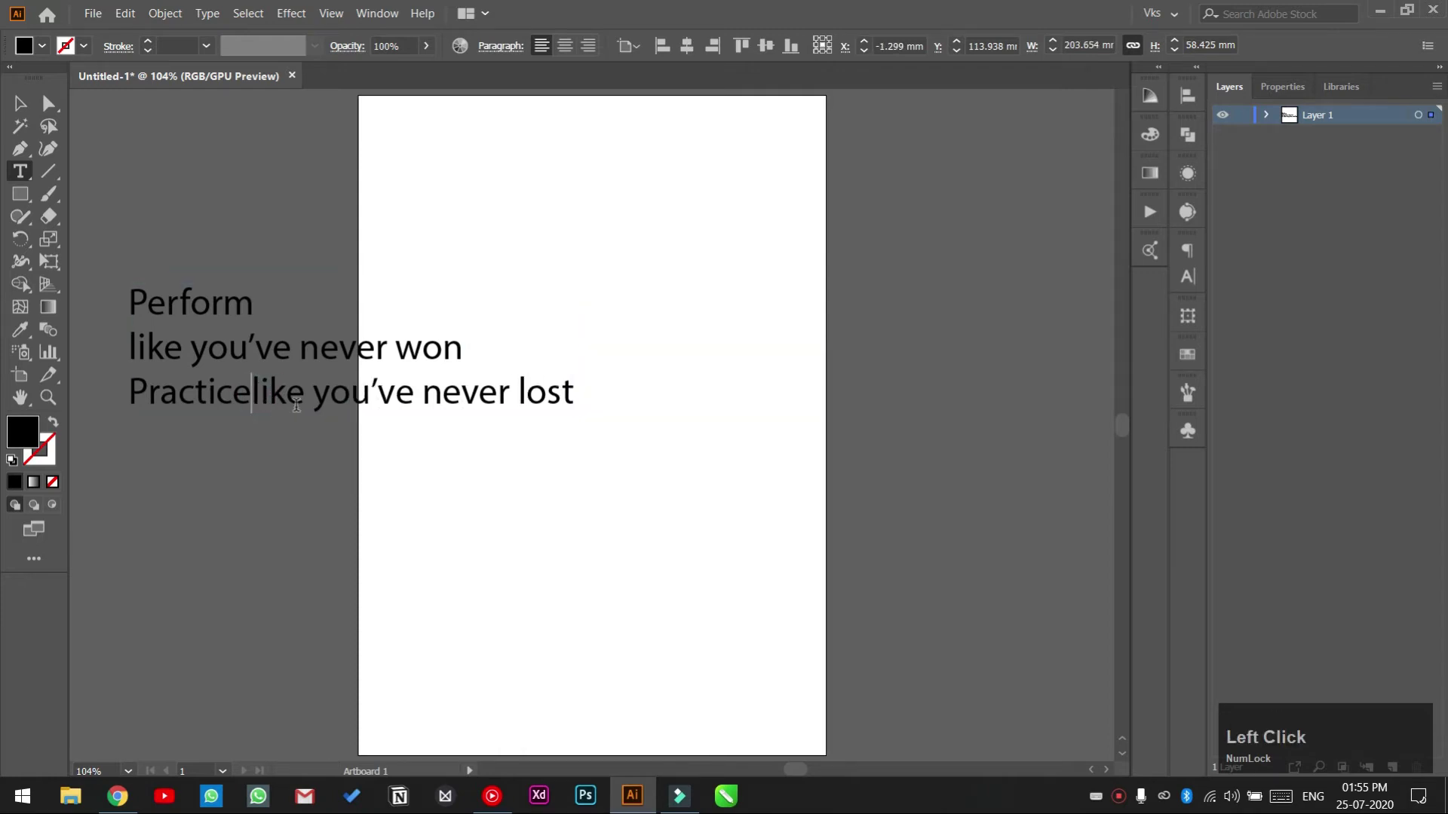
pyautogui.press('Return')
# - Center-align the four-line quote and center it horizontally on the artboard
pyautogui.click(21, 104)
pyautogui.moveTo(424, 351); pyautogui.dragTo(573, 381)
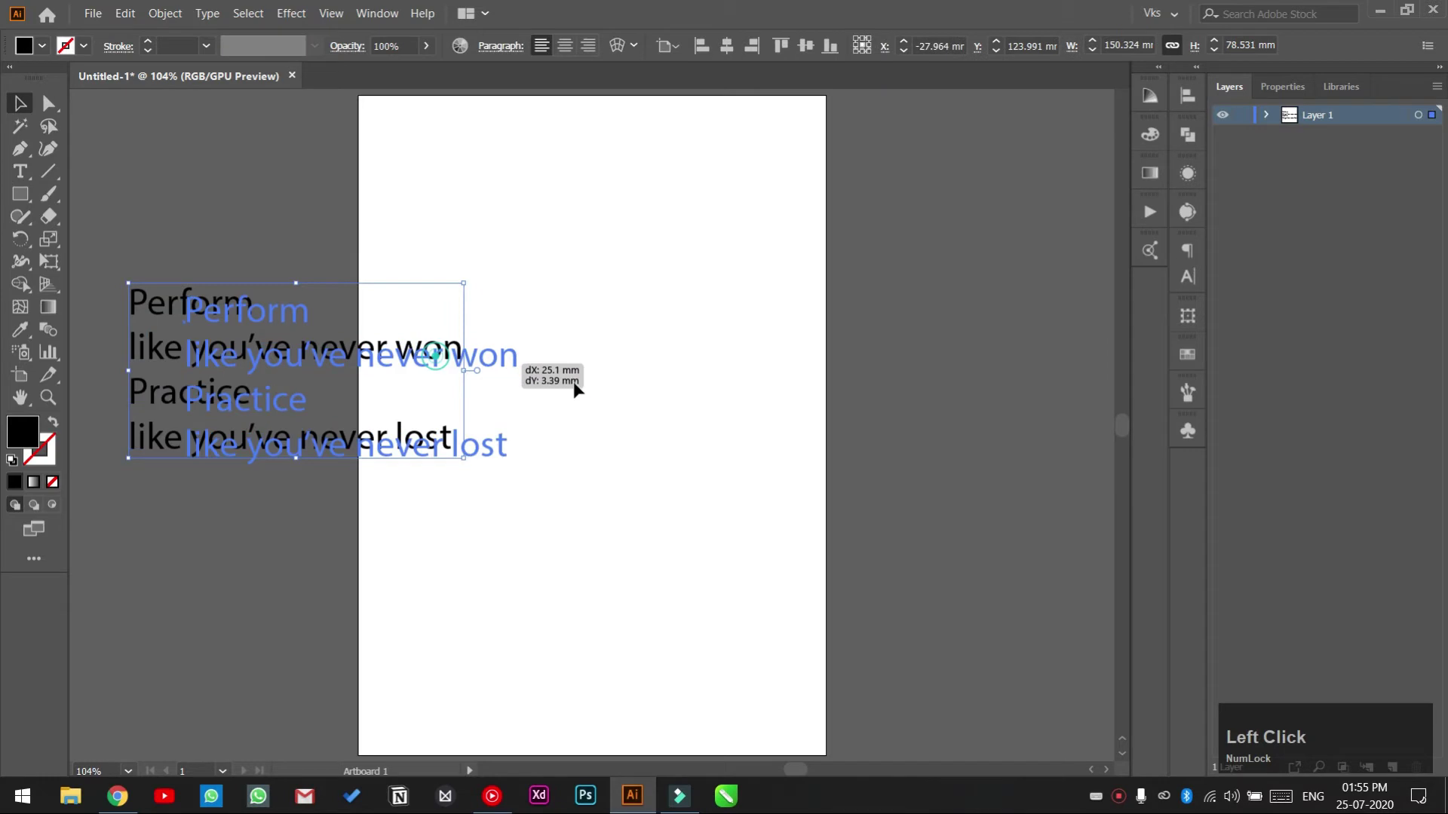
pyautogui.click(566, 45)
pyautogui.click(388, 380)
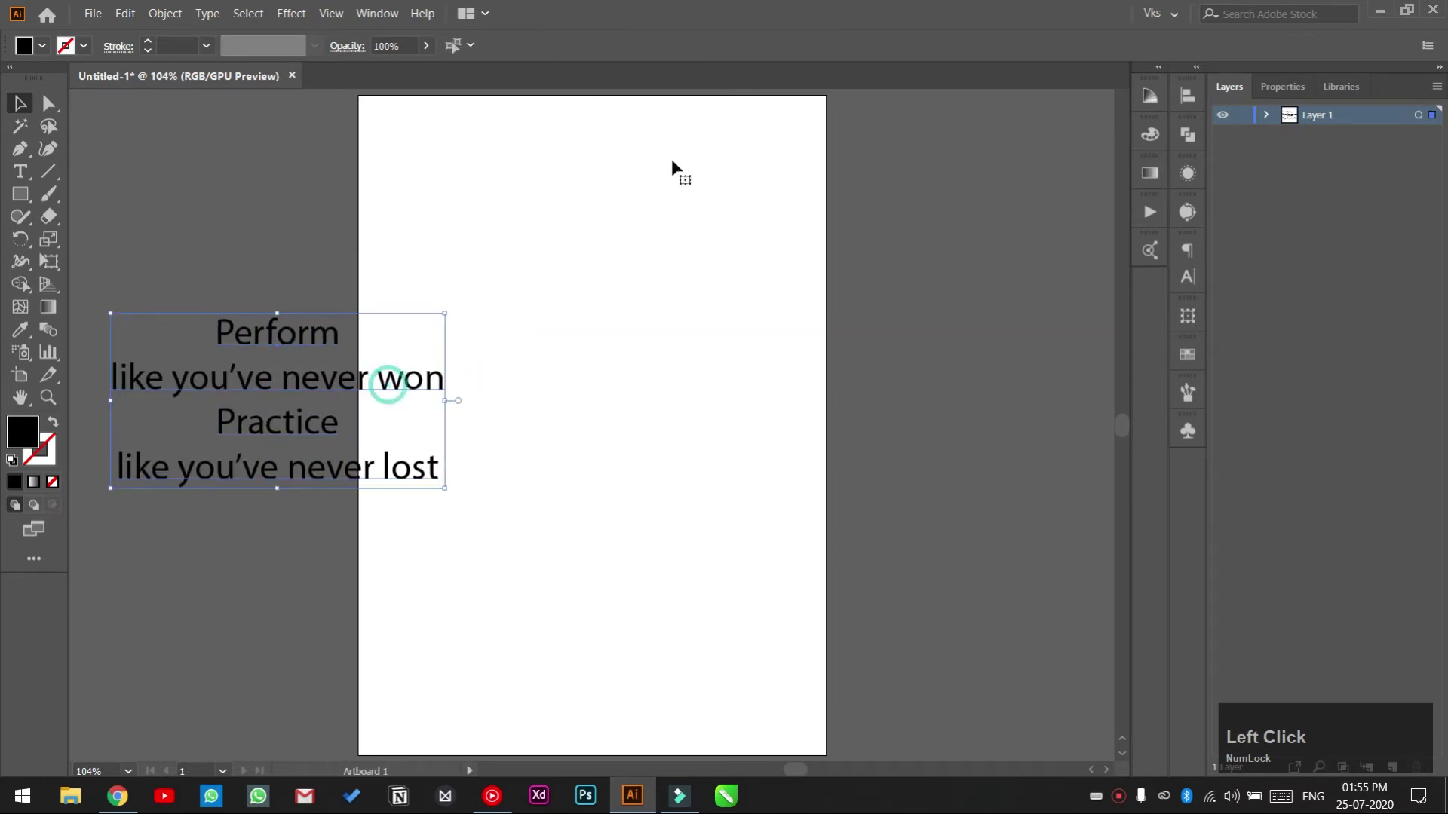
pyautogui.click(727, 45)
pyautogui.click(716, 226)
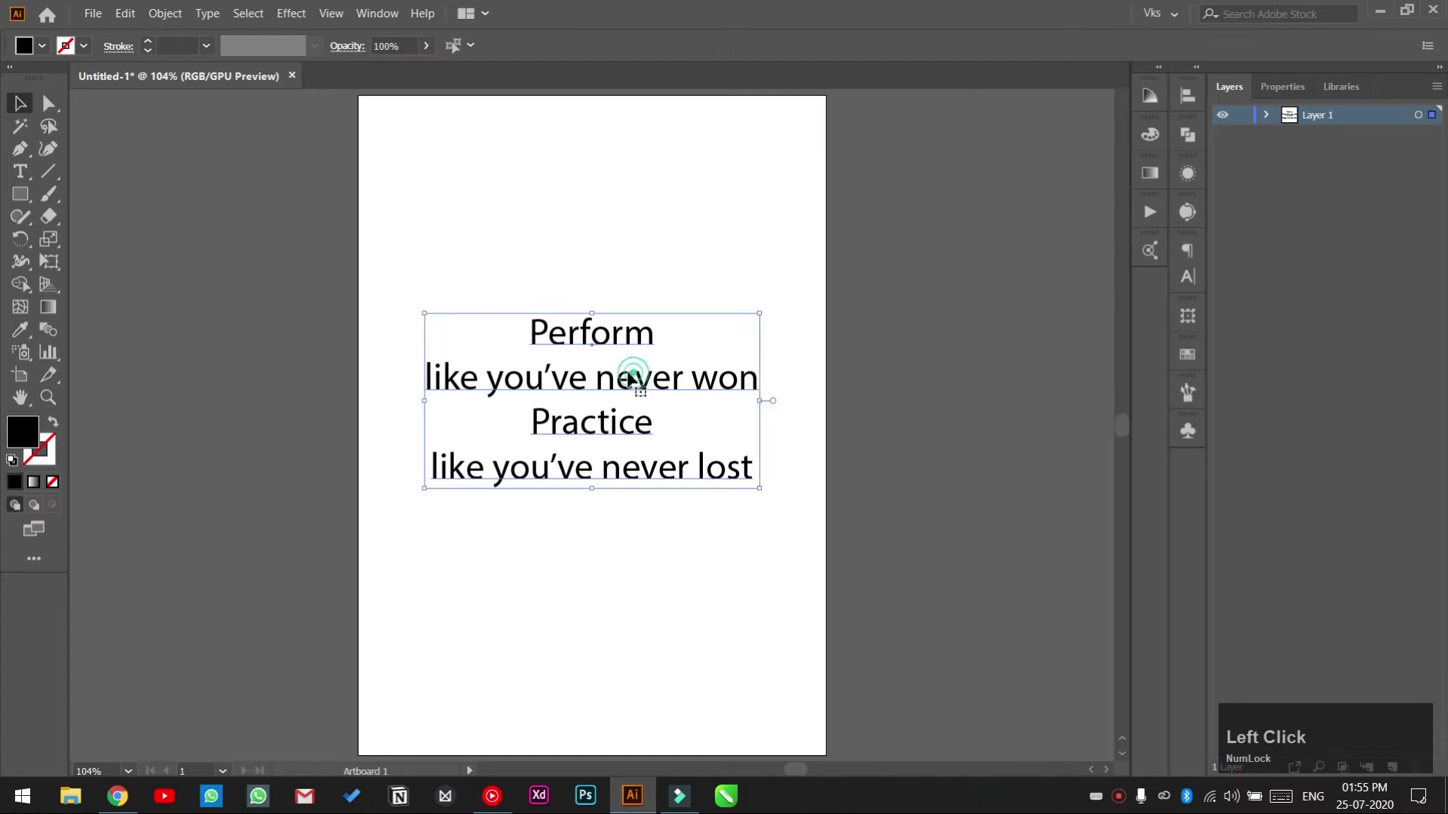
# - Split the four-line quote into separate text objects, one per line
pyautogui.click(634, 374)
pyautogui.click(94, 14)
pyautogui.moveTo(320, 365)
pyautogui.click(408, 368)
pyautogui.click(556, 530)
# - Enlarge "Perform" and "Practice" together to about 111 pt
pyautogui.click(646, 338)
pyautogui.keyDown('shift'); pyautogui.click(623, 433); pyautogui.keyUp('shift')
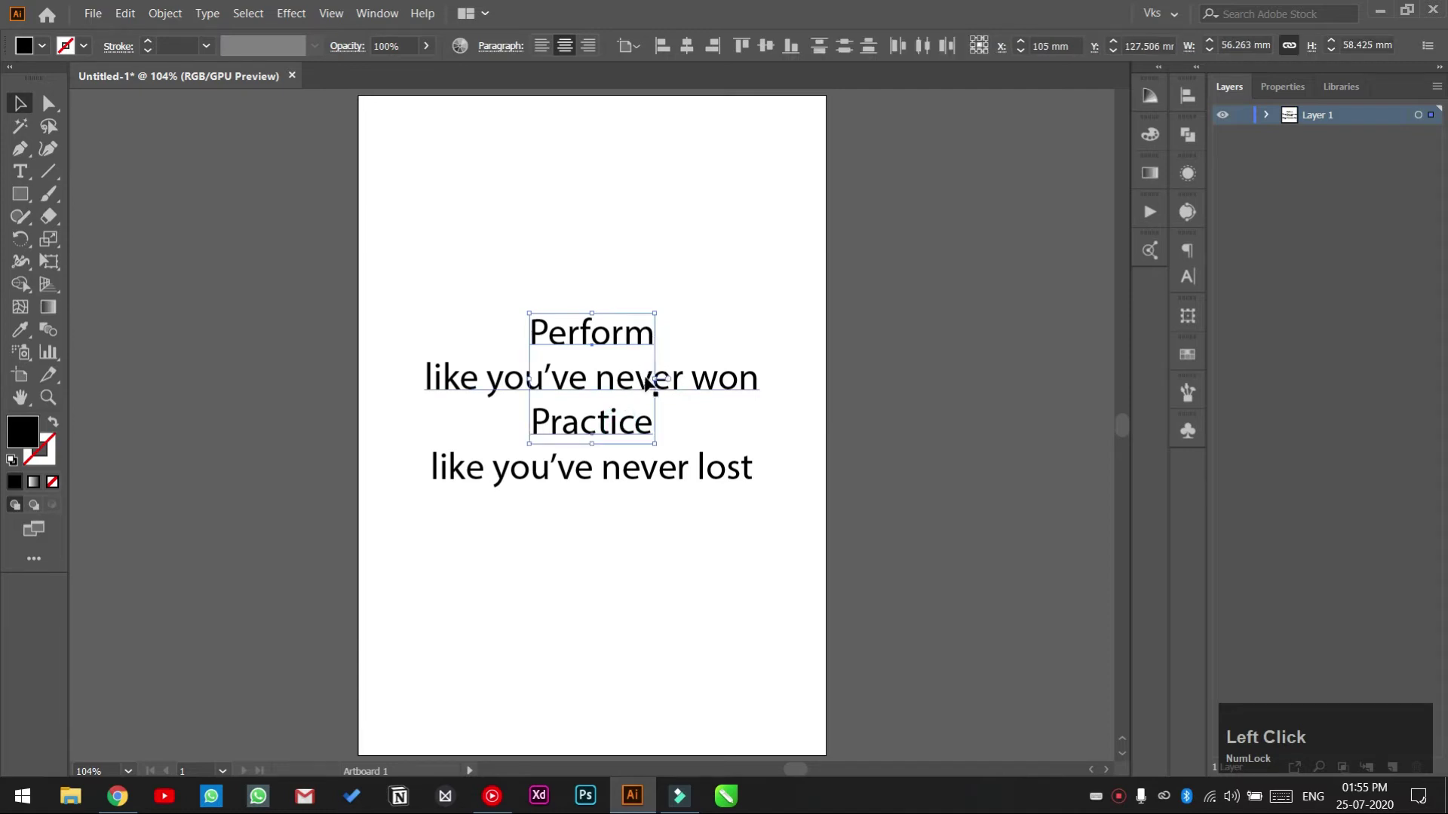
pyautogui.moveTo(654, 376); pyautogui.dragTo(722, 387)
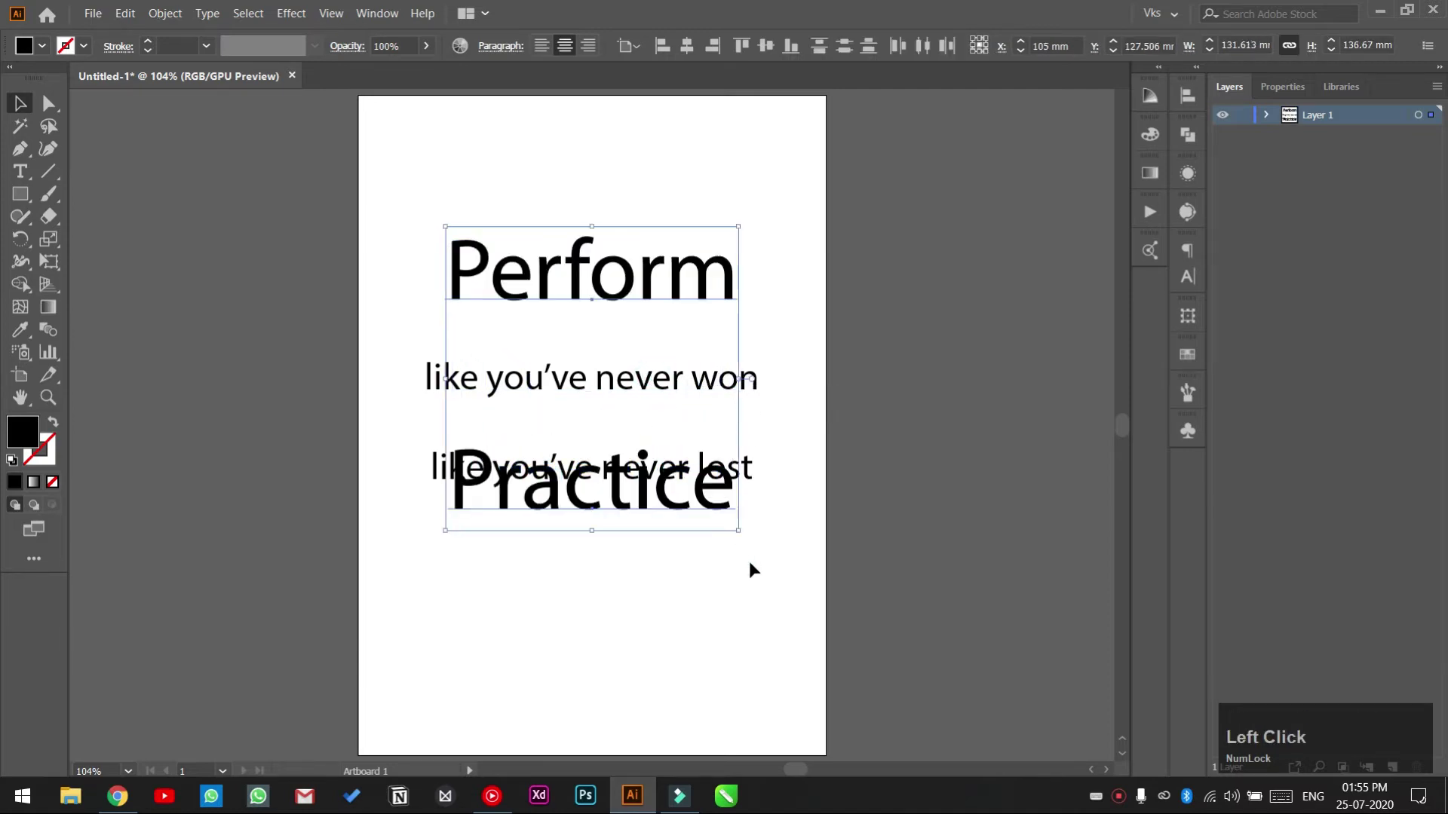
pyautogui.click(749, 560)
# - Arrange the lines so each "like you've never…" phrase sits directly under its headline word, with a gap between the two pairs
pyautogui.moveTo(704, 520); pyautogui.dragTo(709, 436)
pyautogui.click(694, 485)
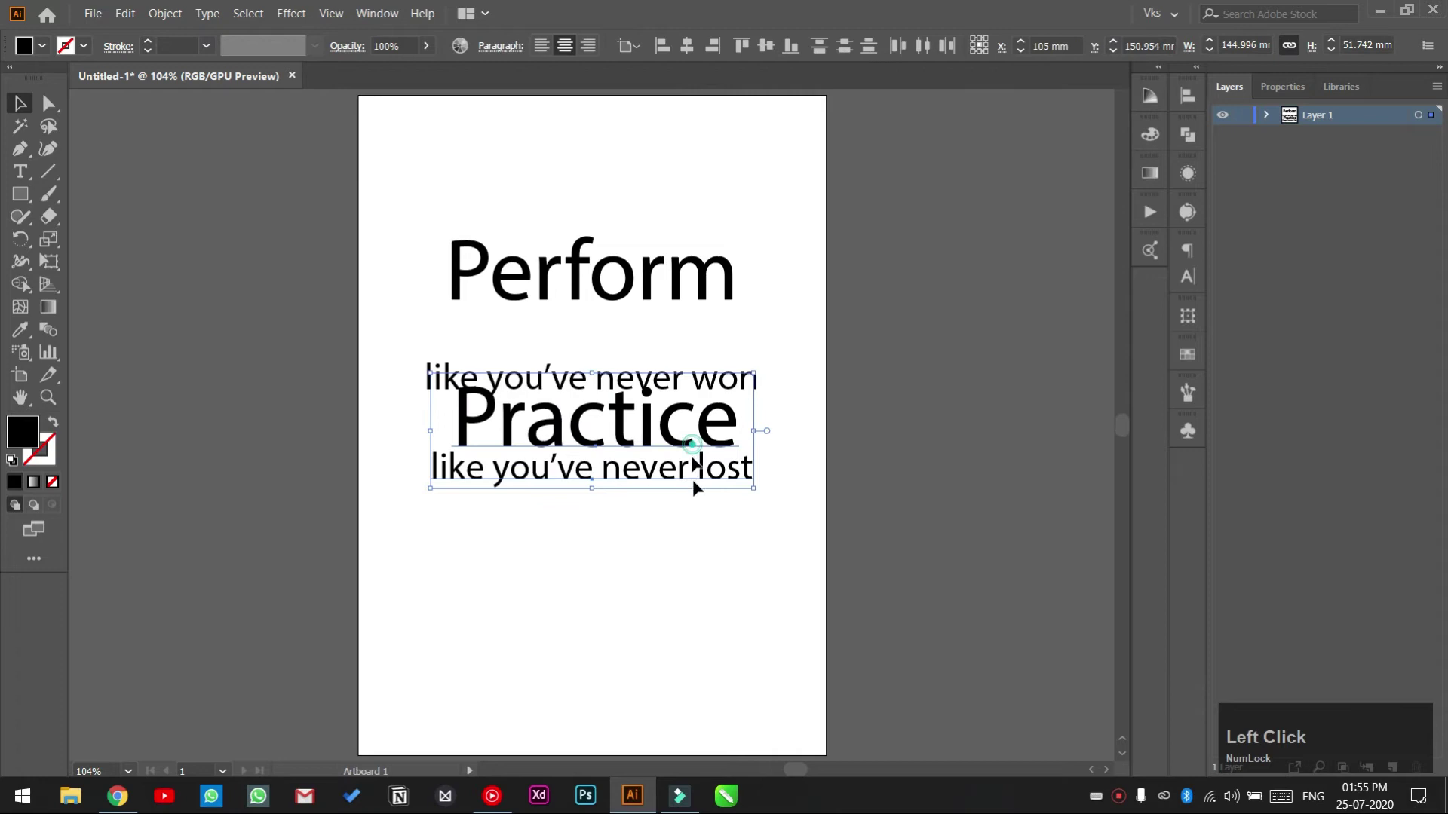
pyautogui.moveTo(694, 485); pyautogui.dragTo(697, 521)
pyautogui.moveTo(764, 246); pyautogui.dragTo(693, 411)
pyautogui.moveTo(716, 277); pyautogui.dragTo(716, 330)
pyautogui.moveTo(805, 299); pyautogui.dragTo(692, 401)
pyautogui.moveTo(690, 381); pyautogui.dragTo(685, 387)
# - Center all four text lines horizontally in relation to the artboard
pyautogui.moveTo(822, 545); pyautogui.dragTo(671, 301)
pyautogui.click(686, 50)
pyautogui.click(804, 255)
# - Set the font of "Perform" and "Practice" to Academic M54
pyautogui.click(731, 336)
pyautogui.keyDown('shift'); pyautogui.click(731, 494); pyautogui.keyUp('shift')
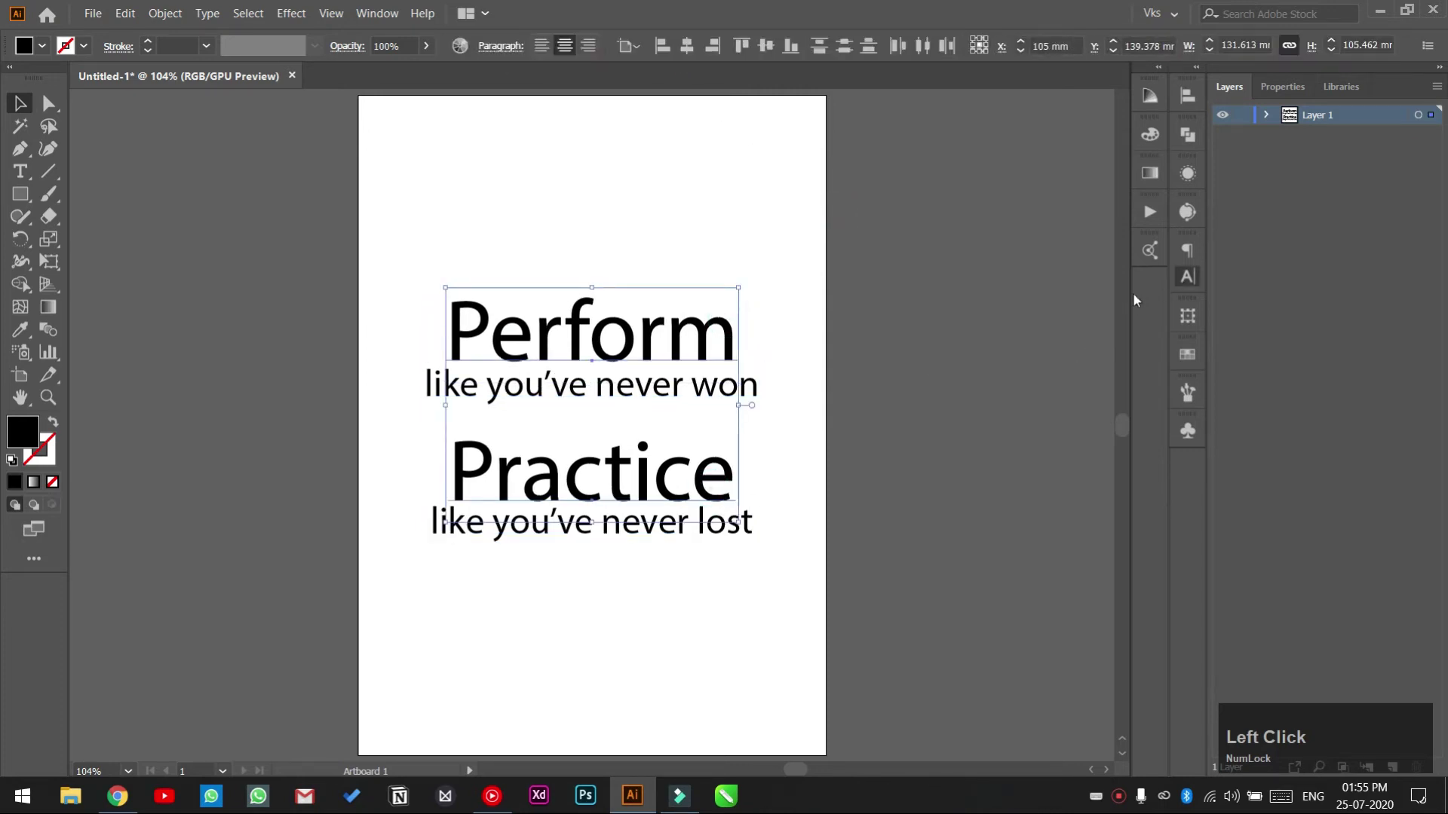
pyautogui.hotkey('ctrl', 't')
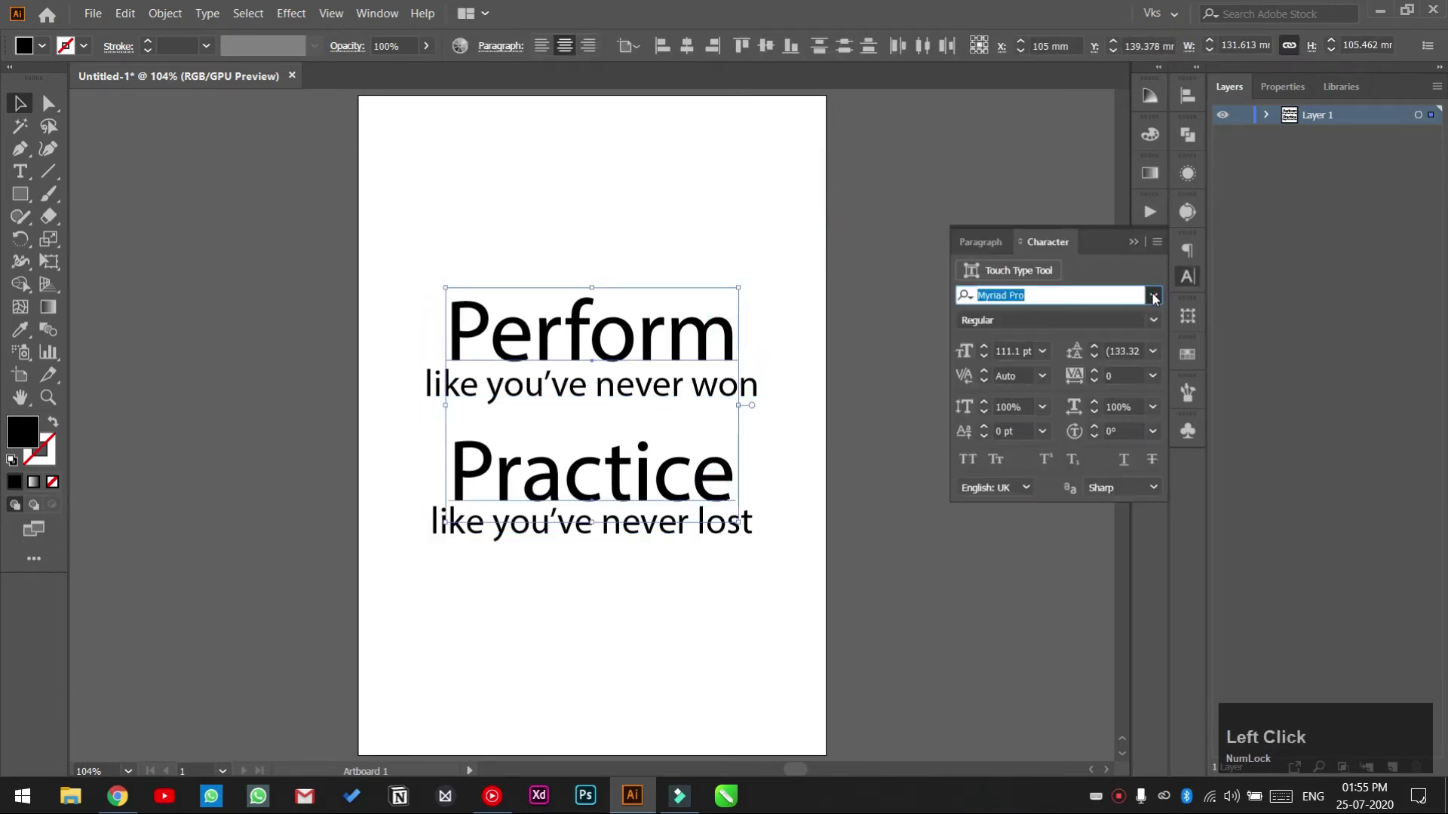
pyautogui.click(1154, 297)
pyautogui.scroll(2, 1300, 448)
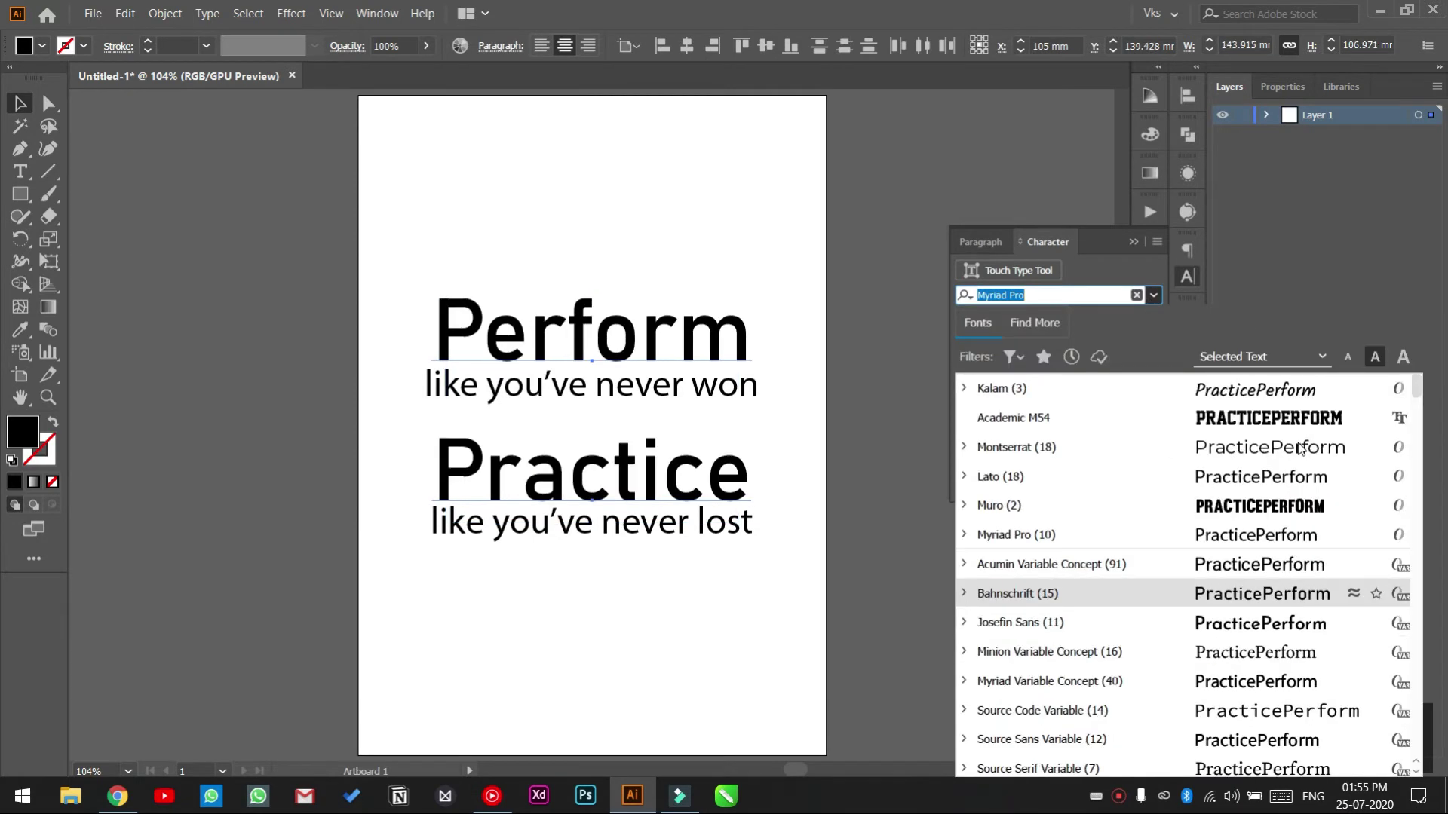
pyautogui.click(1030, 417)
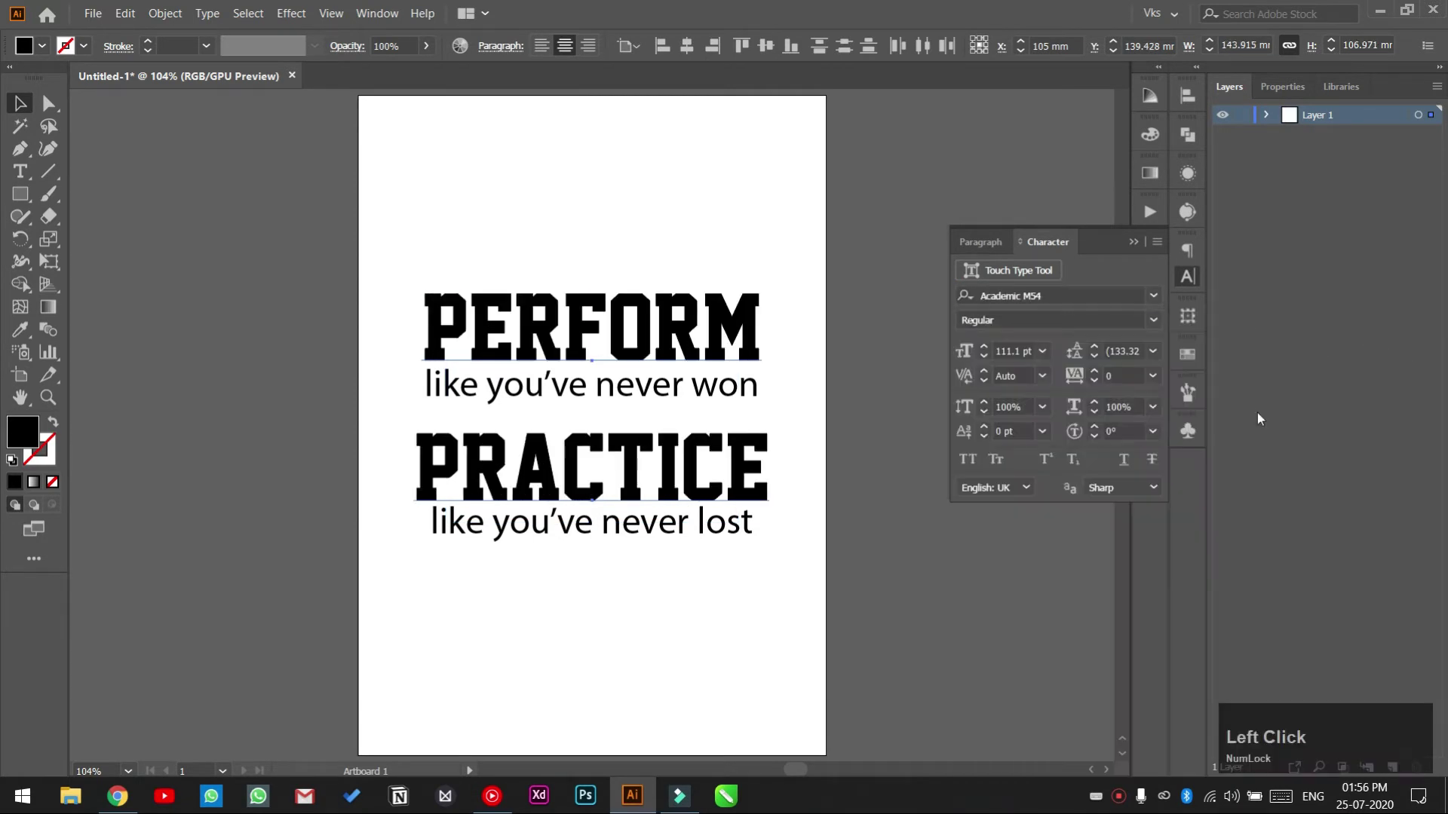
pyautogui.click(815, 367)
# - Set the font of the two "like you've never…" lines to Kalam Regular
pyautogui.click(726, 404)
pyautogui.keyDown('shift'); pyautogui.click(728, 530); pyautogui.keyUp('shift')
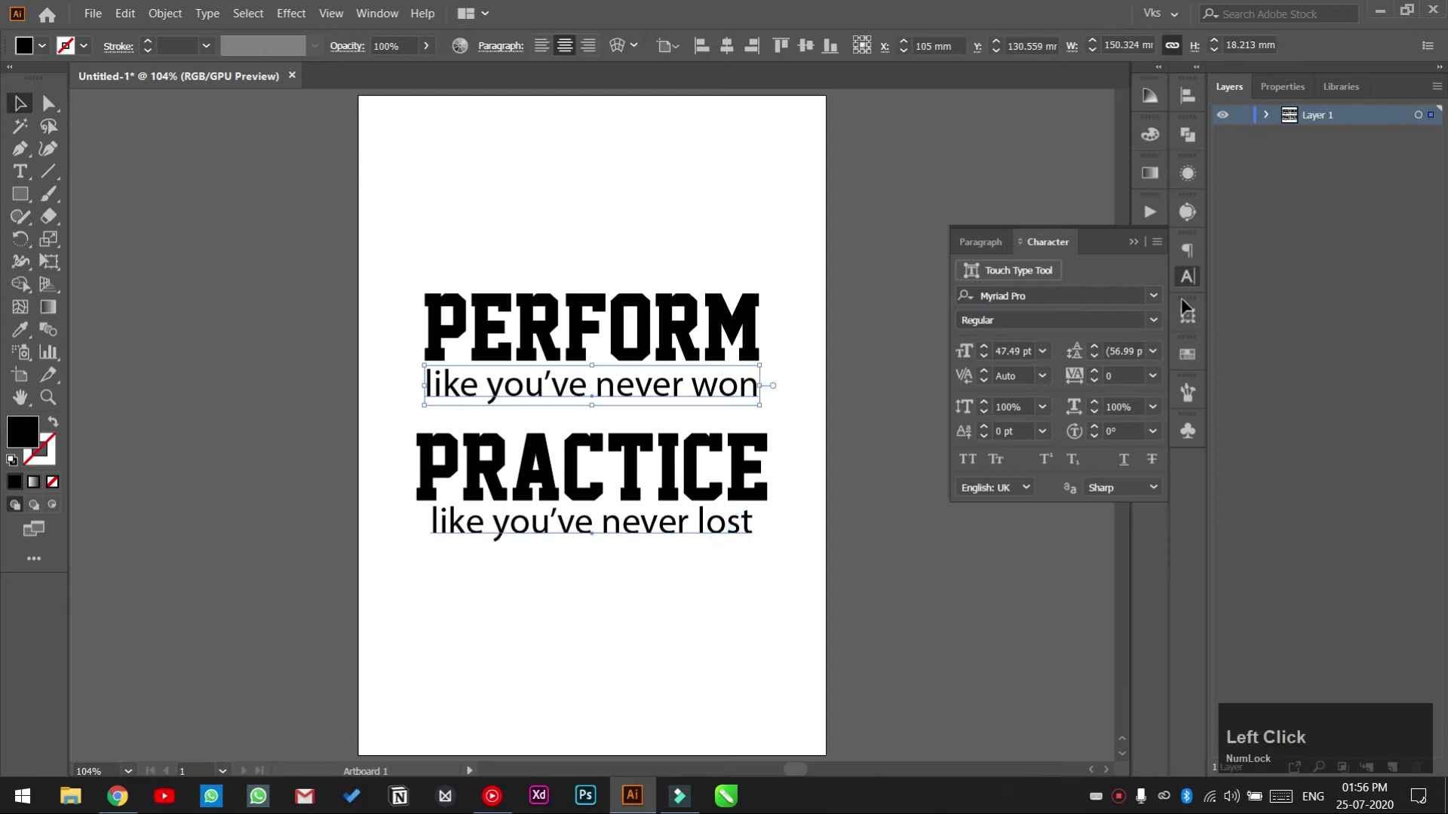
pyautogui.click(792, 581)
pyautogui.click(745, 531)
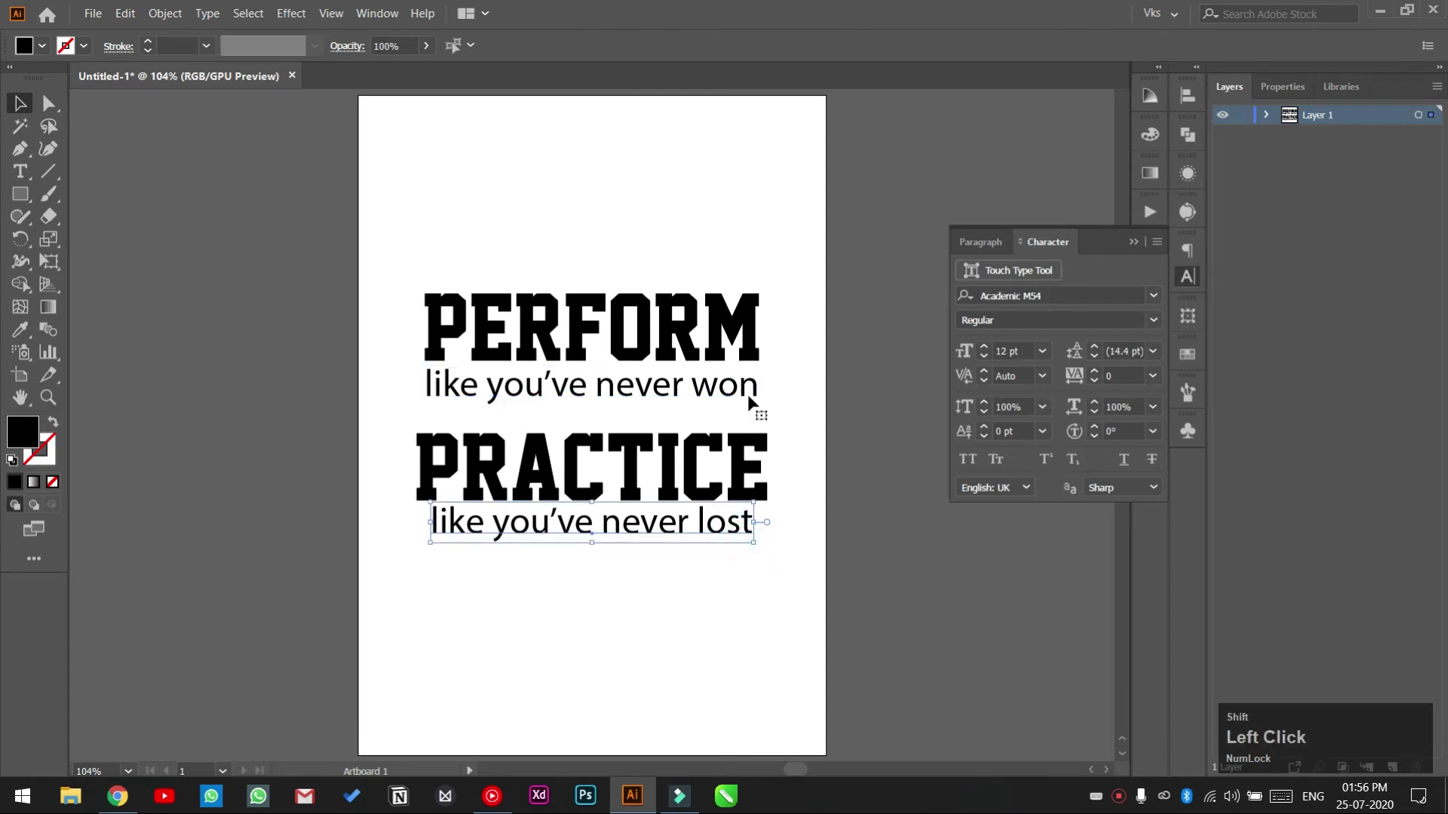
pyautogui.keyDown('shift'); pyautogui.click(748, 392); pyautogui.keyUp('shift')
pyautogui.click(1159, 301)
pyautogui.click(1180, 407)
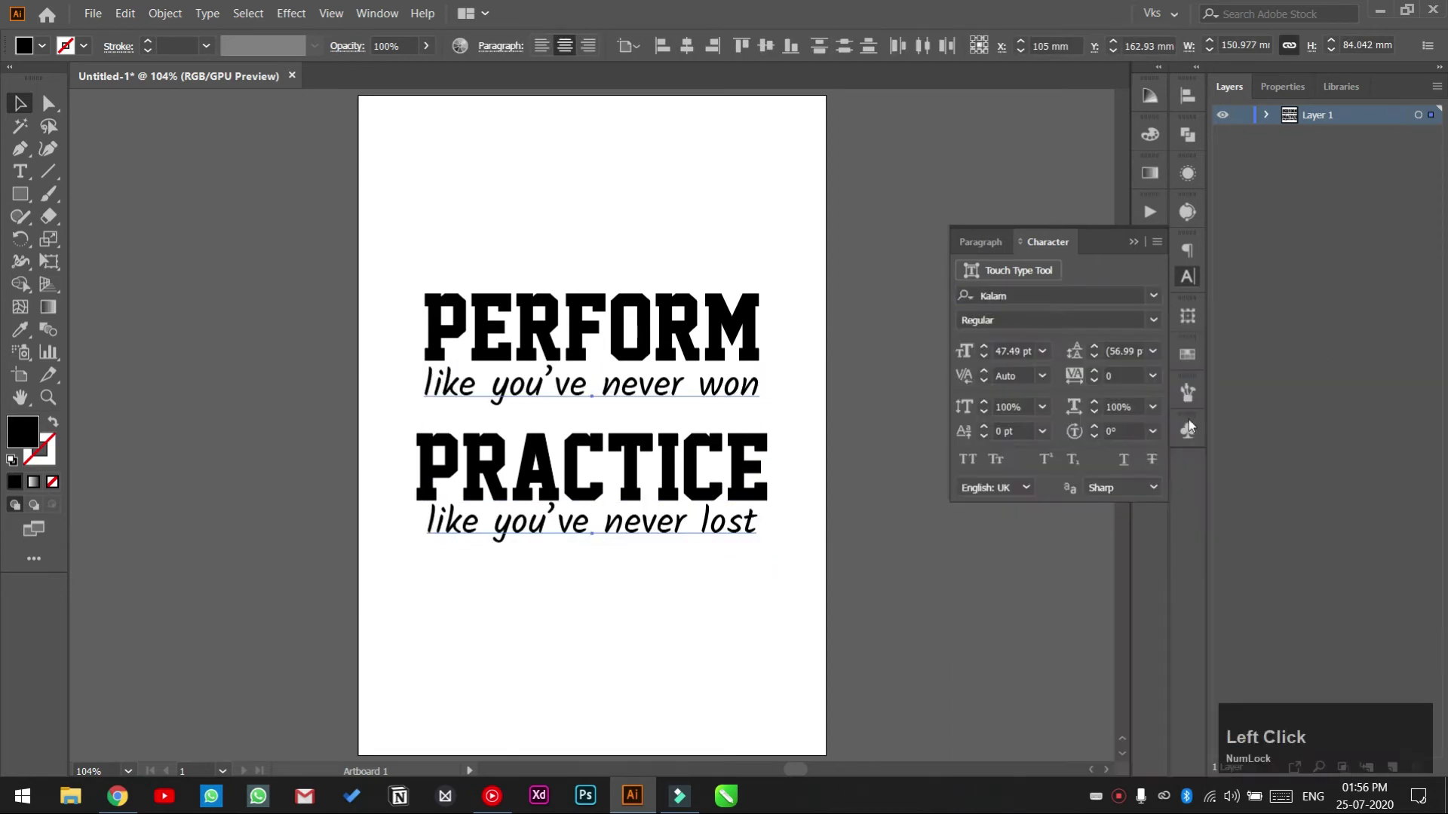
pyautogui.click(929, 573)
pyautogui.click(1131, 241)
# - Scale down all four text lines together slightly about their center
pyautogui.moveTo(895, 285); pyautogui.dragTo(498, 573)
pyautogui.moveTo(773, 417); pyautogui.dragTo(736, 480)
pyautogui.click(764, 430)
# - Draw a horizontal divider line about 86 mm long between the two phrases, with no fill and a black stroke
pyautogui.click(48, 172)
pyautogui.moveTo(498, 426); pyautogui.dragTo(688, 407)
pyautogui.press('d')
pyautogui.press('/')
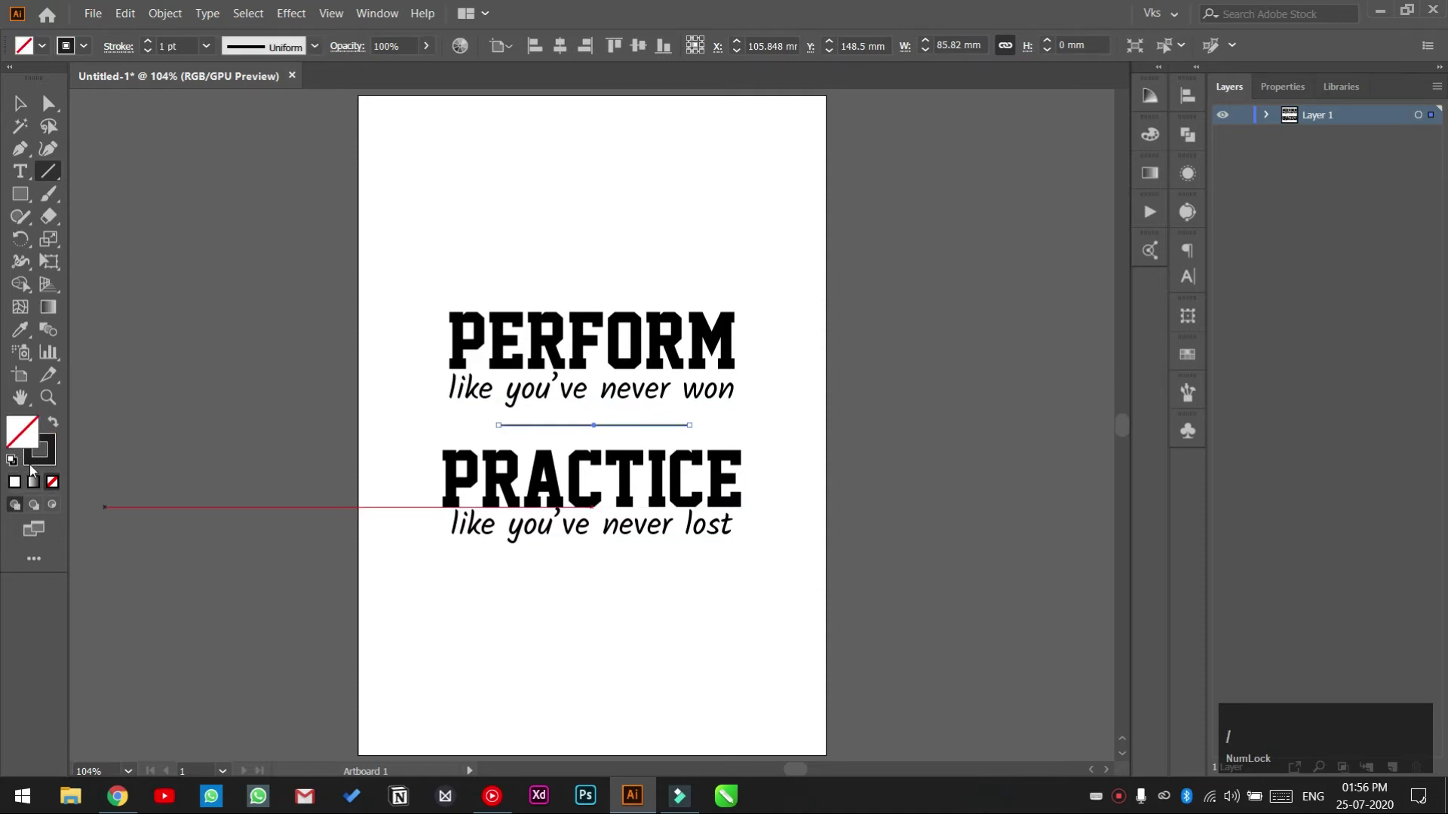
# - Set the divider line's stroke weight to 4 pt and center the line horizontally on the artboard
pyautogui.click(148, 41)
pyautogui.click(147, 41)
pyautogui.click(148, 41)
pyautogui.click(20, 103)
pyautogui.click(223, 210)
pyautogui.click(675, 426)
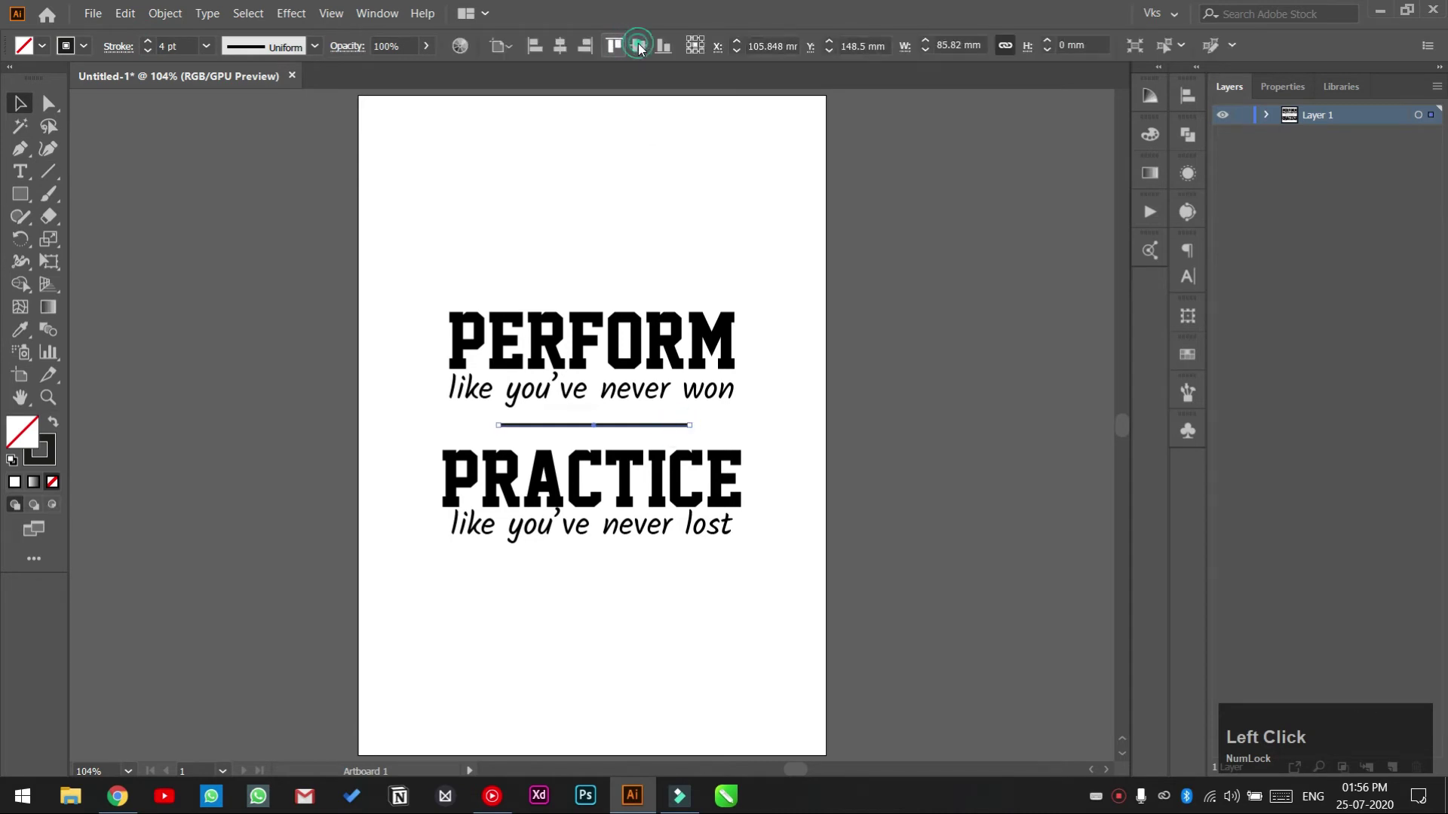
pyautogui.click(795, 355)
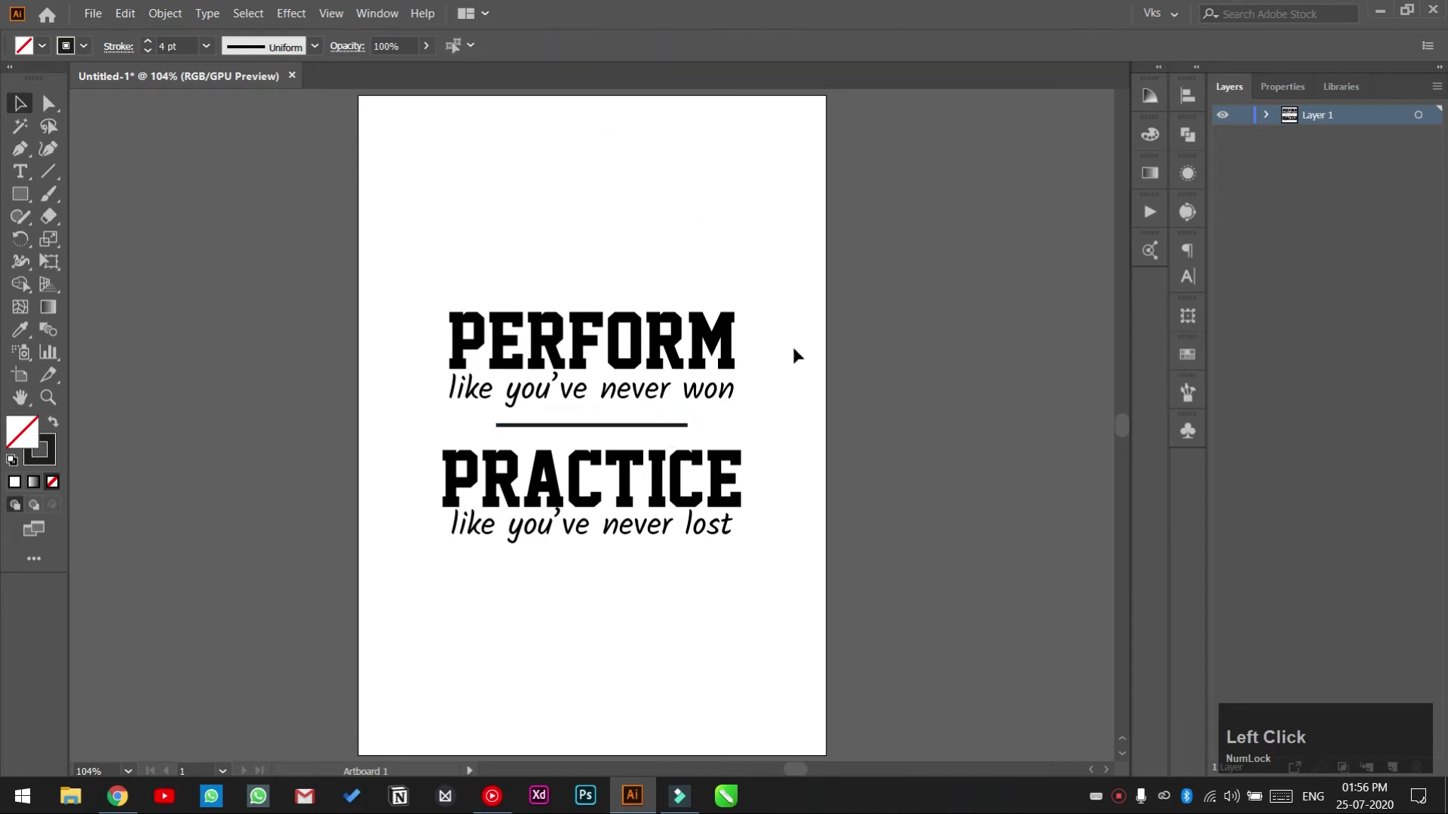
# - Move "PRACTICE" and the line beneath it up slightly toward the divider
pyautogui.moveTo(799, 449); pyautogui.dragTo(623, 606)
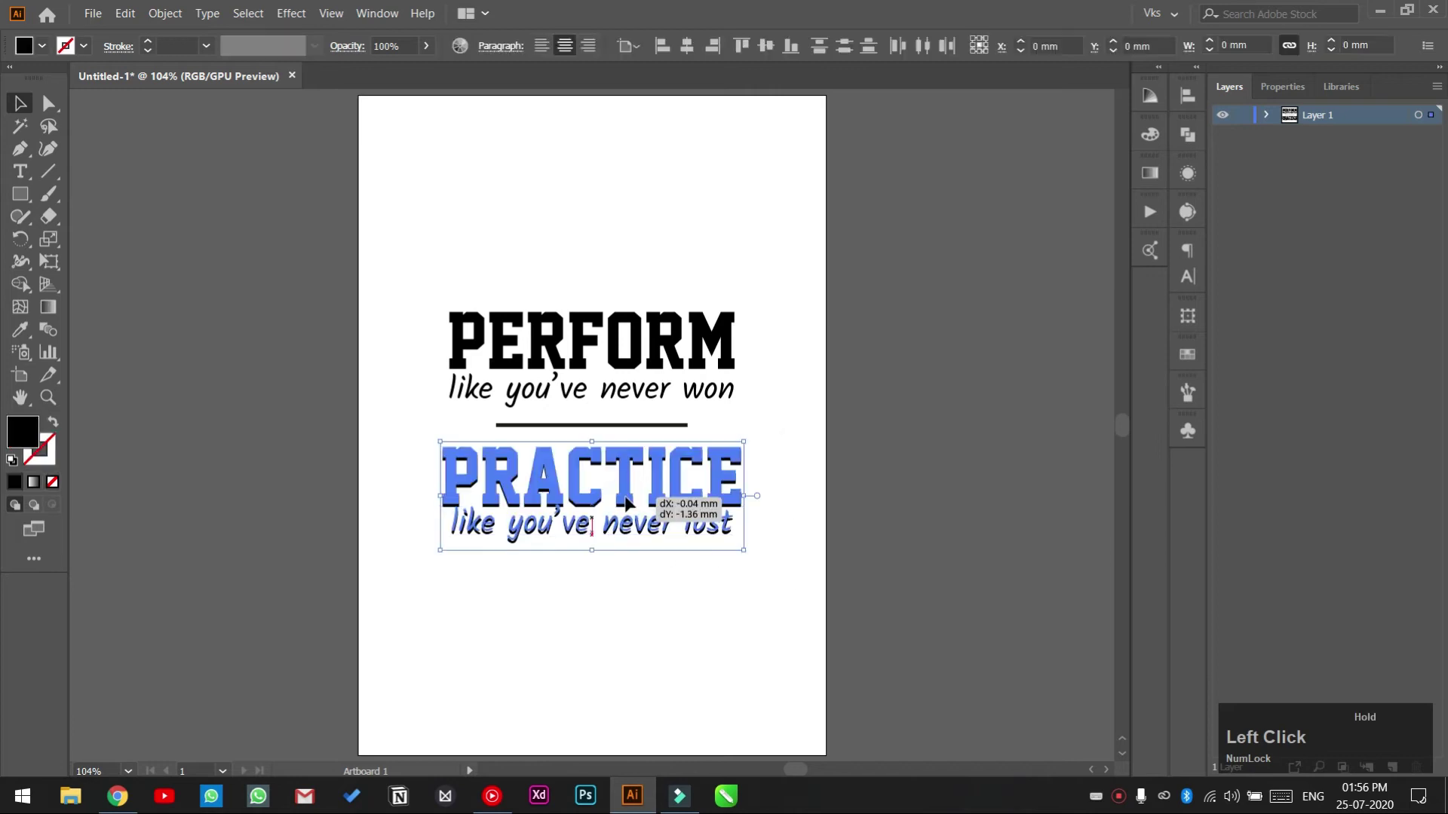
pyautogui.click(623, 605)
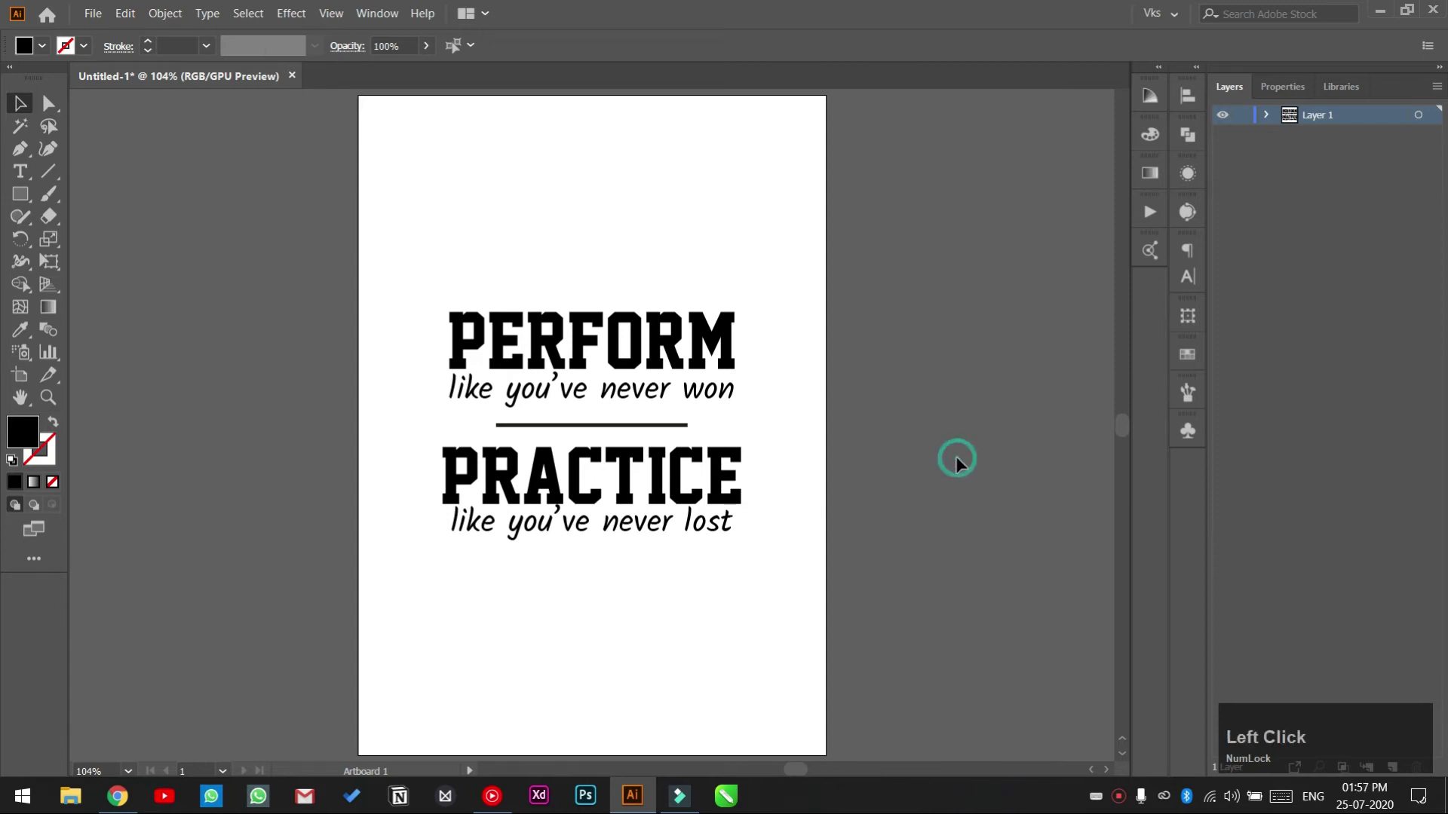
# - Copy the orange-to-teal gradient picture from the Google Images results in Chrome and paste it into the Illustrator document
pyautogui.click(117, 795)
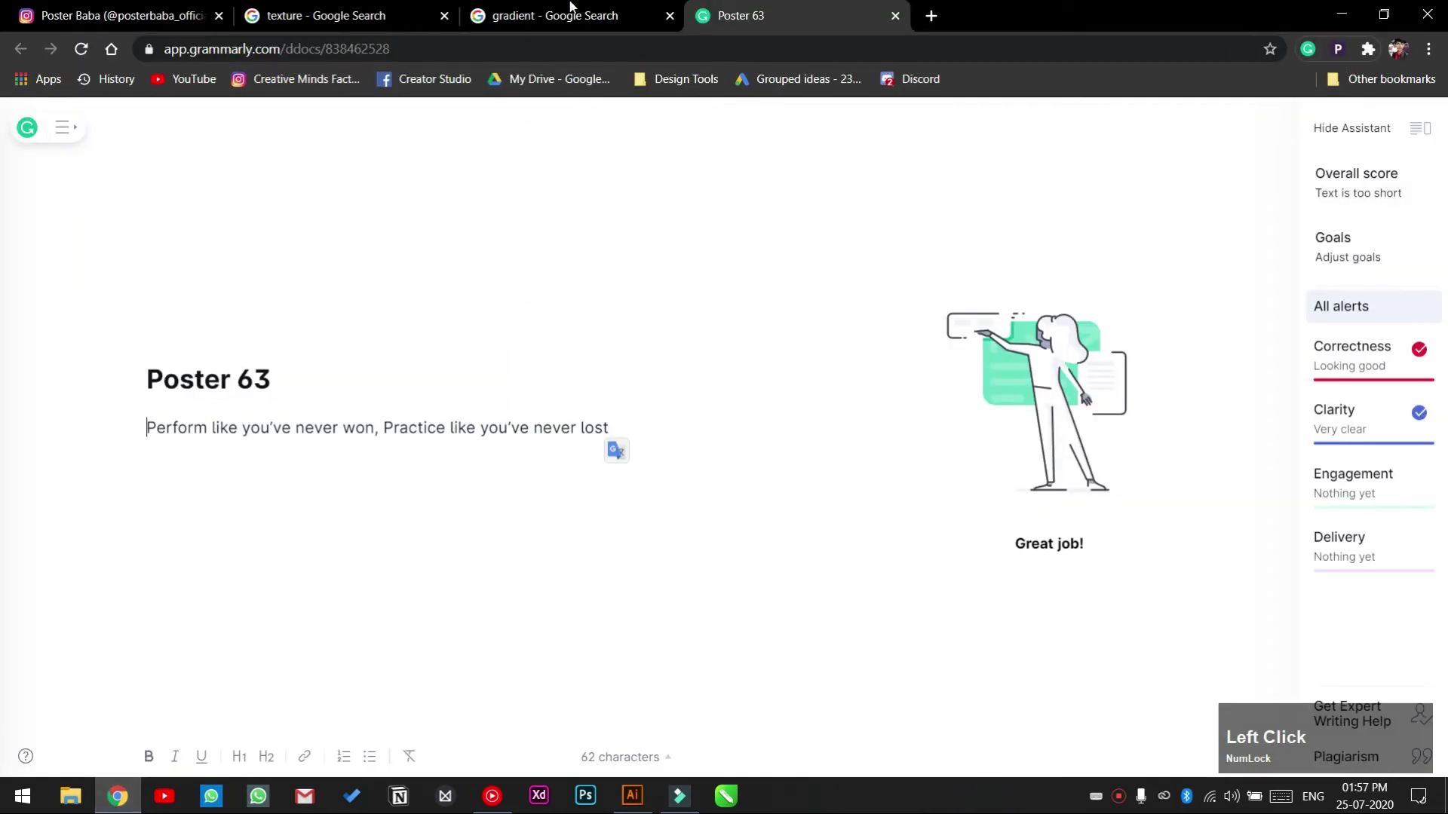
pyautogui.click(570, 6)
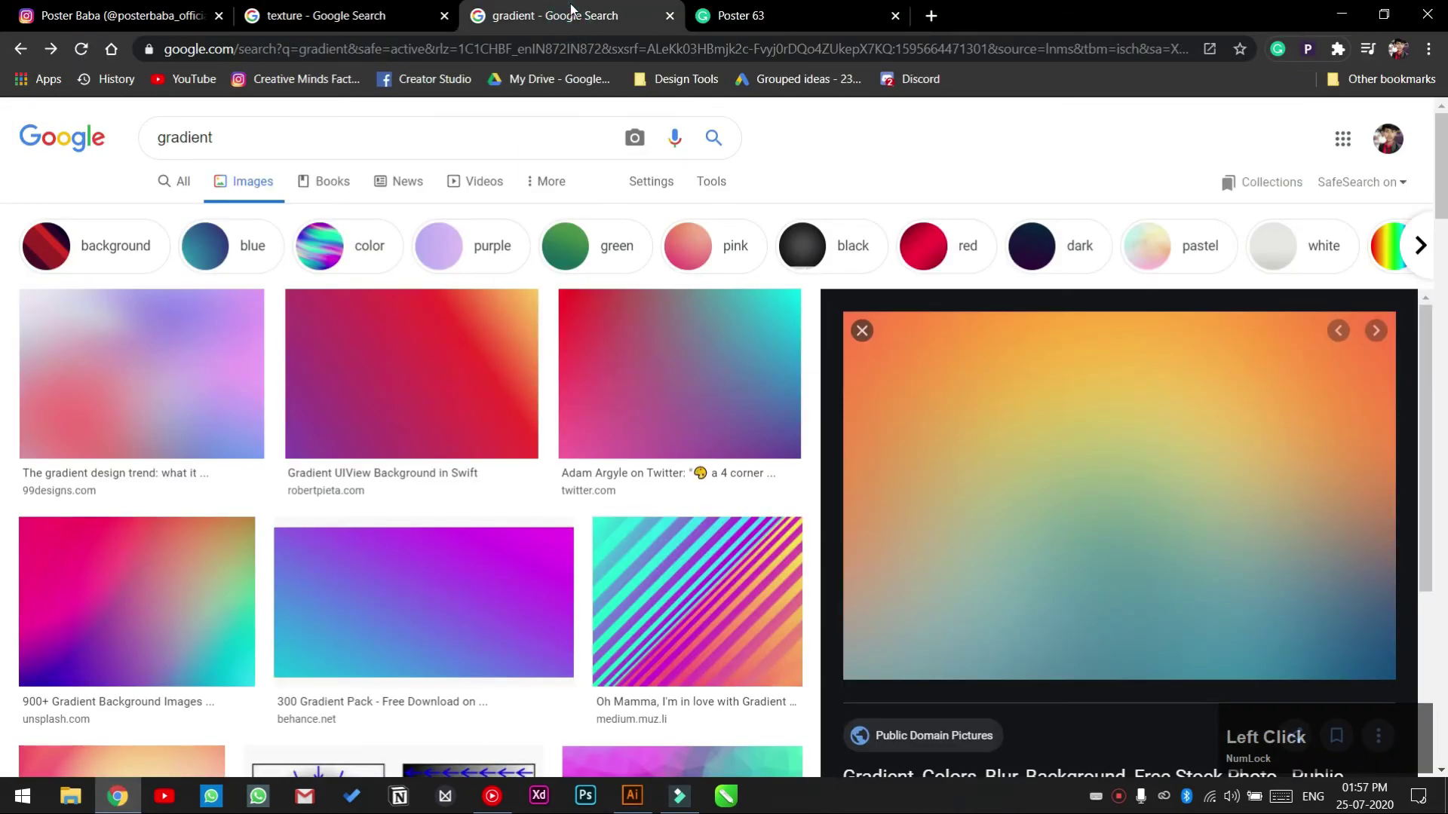
pyautogui.rightClick(1013, 483)
pyautogui.click(1106, 354)
pyautogui.click(632, 795)
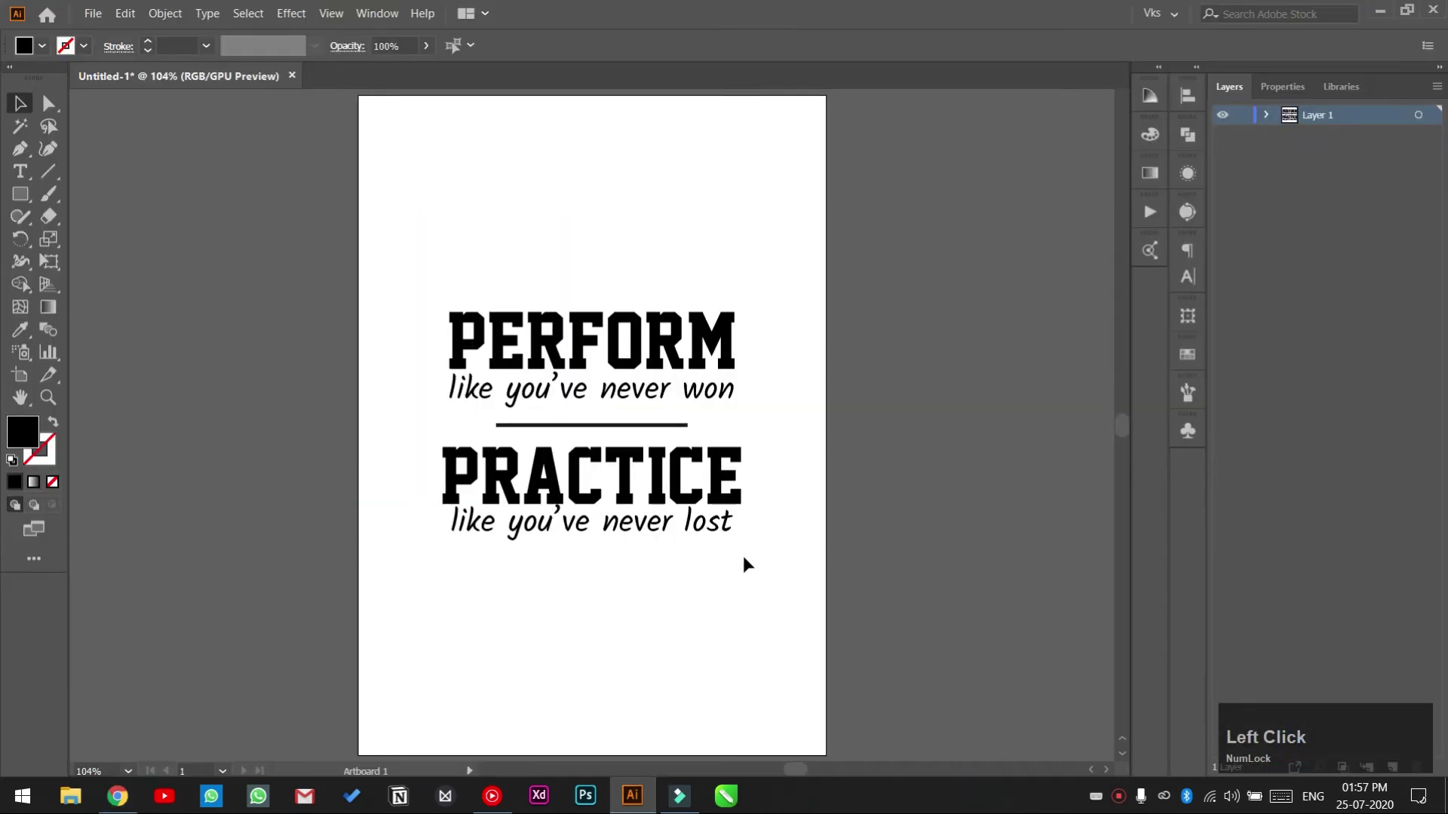
pyautogui.hotkey('ctrl', 'v')
# - Rotate the gradient image 90° clockwise to portrait and shrink it to about 217 × 325 mm
pyautogui.scroll(-6, 761, 573)
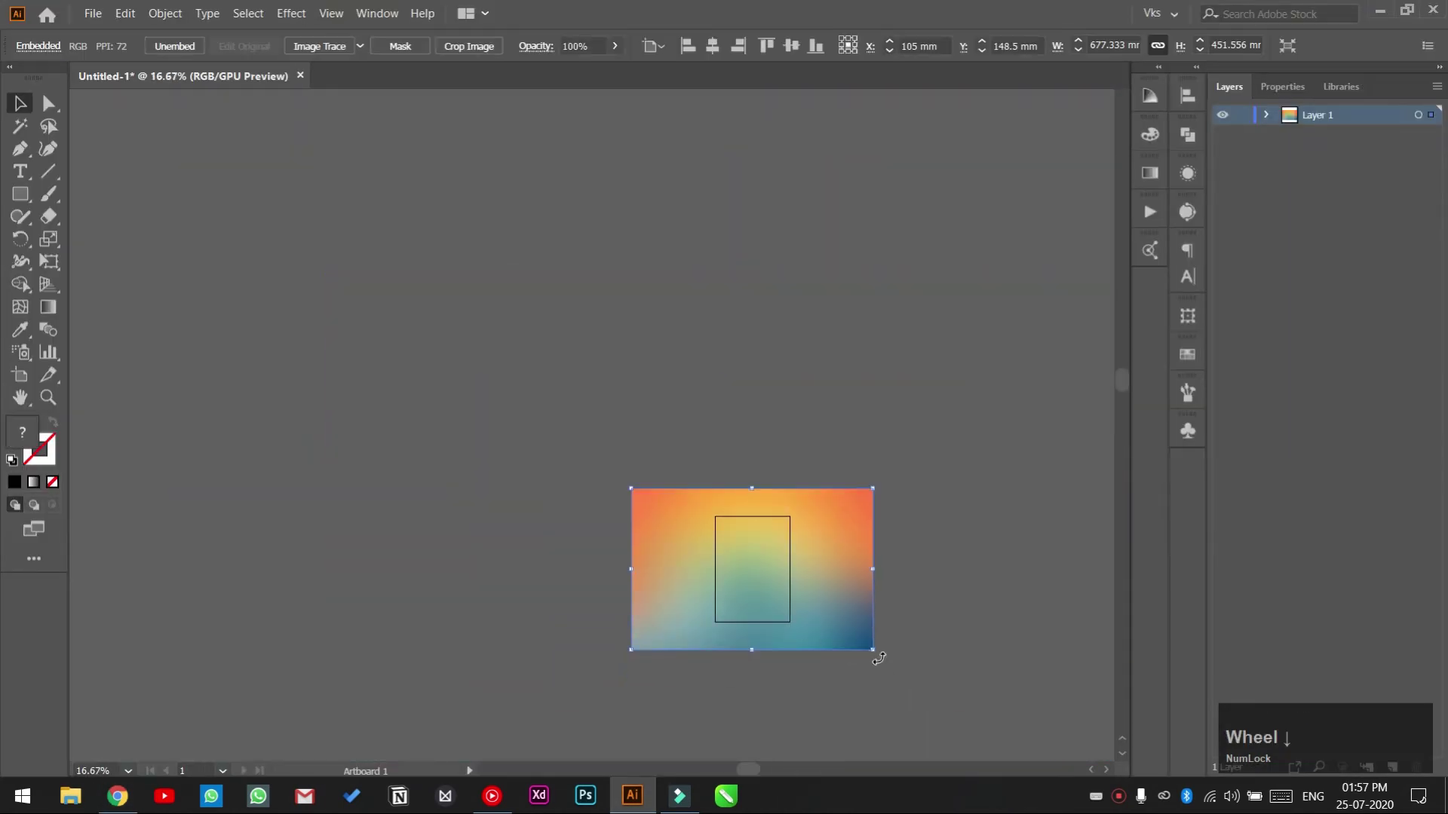
pyautogui.moveTo(866, 686); pyautogui.dragTo(639, 688)
pyautogui.moveTo(837, 697); pyautogui.dragTo(778, 641)
pyautogui.scroll(3, 778, 641)
# - Center the gradient image on the artboard and resize it to the artboard's 210 × 297 mm
pyautogui.click(724, 44)
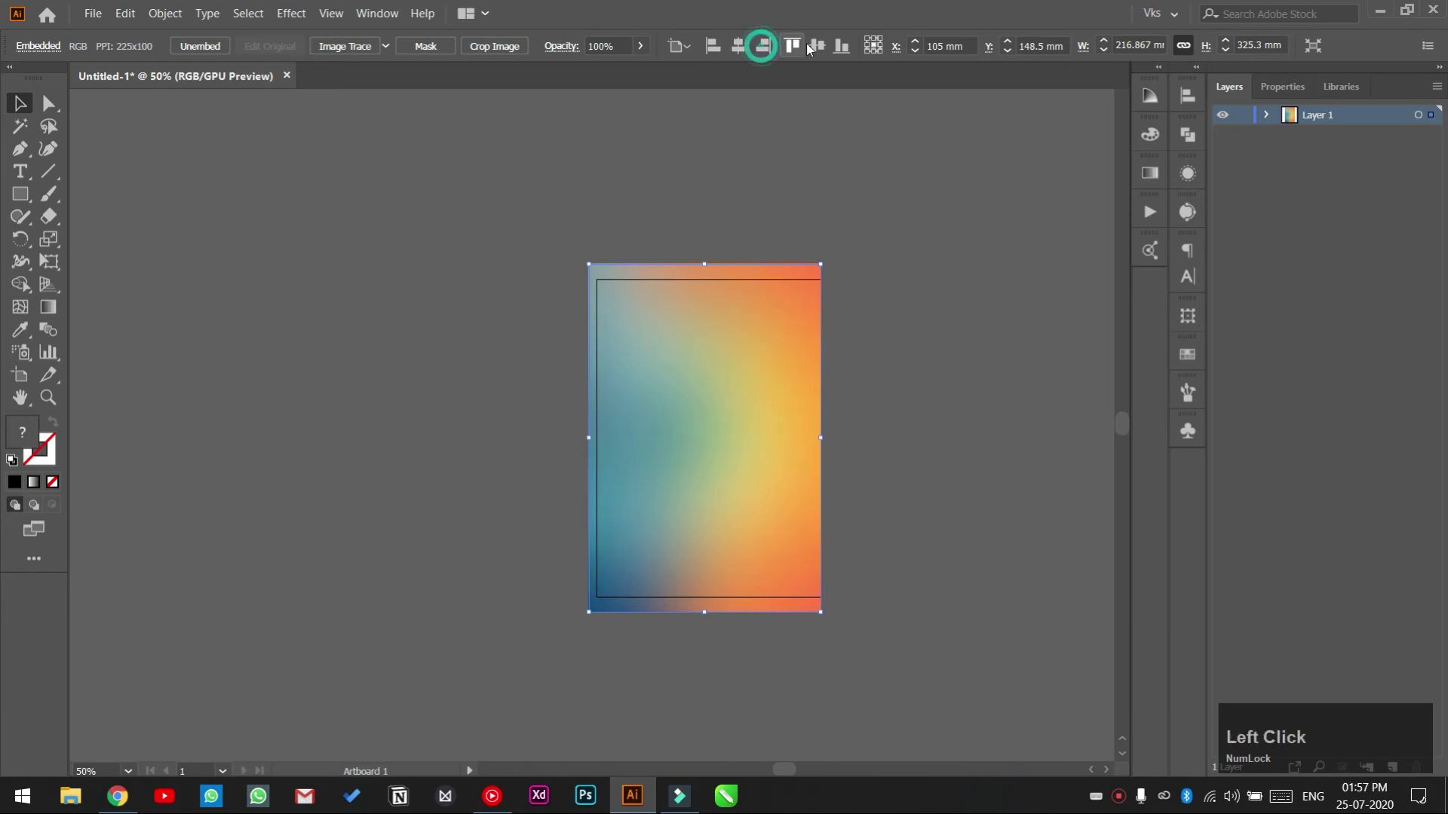
pyautogui.click(816, 45)
pyautogui.scroll(2, 604, 225)
pyautogui.moveTo(541, 191); pyautogui.dragTo(556, 252)
pyautogui.click(676, 208)
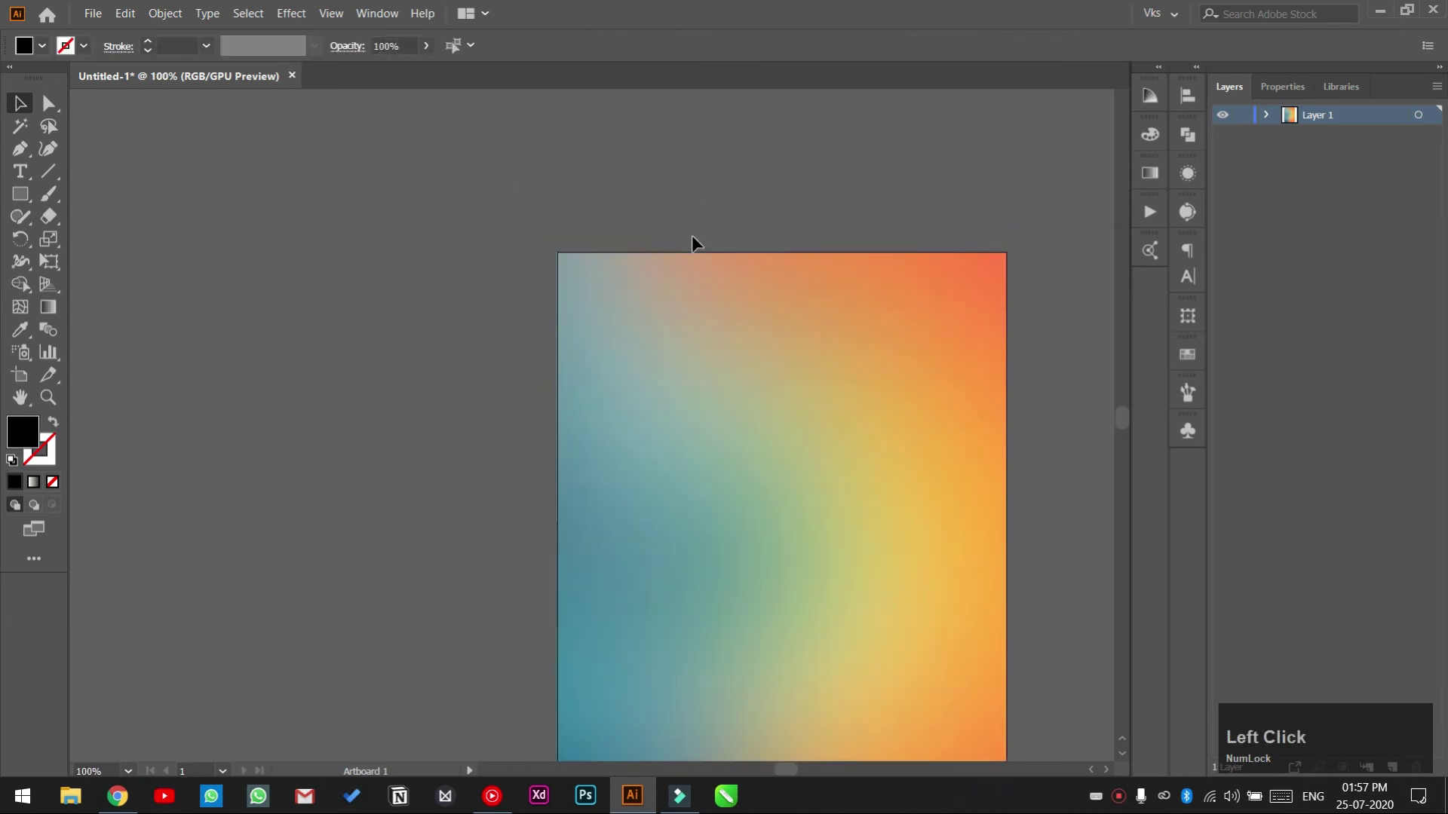
# - Send the gradient image behind the text and divider line, and lock it in place
pyautogui.hotkey('ctrl', '0')
pyautogui.click(686, 349)
pyautogui.hotkey('ctrl', 'shift', '[')
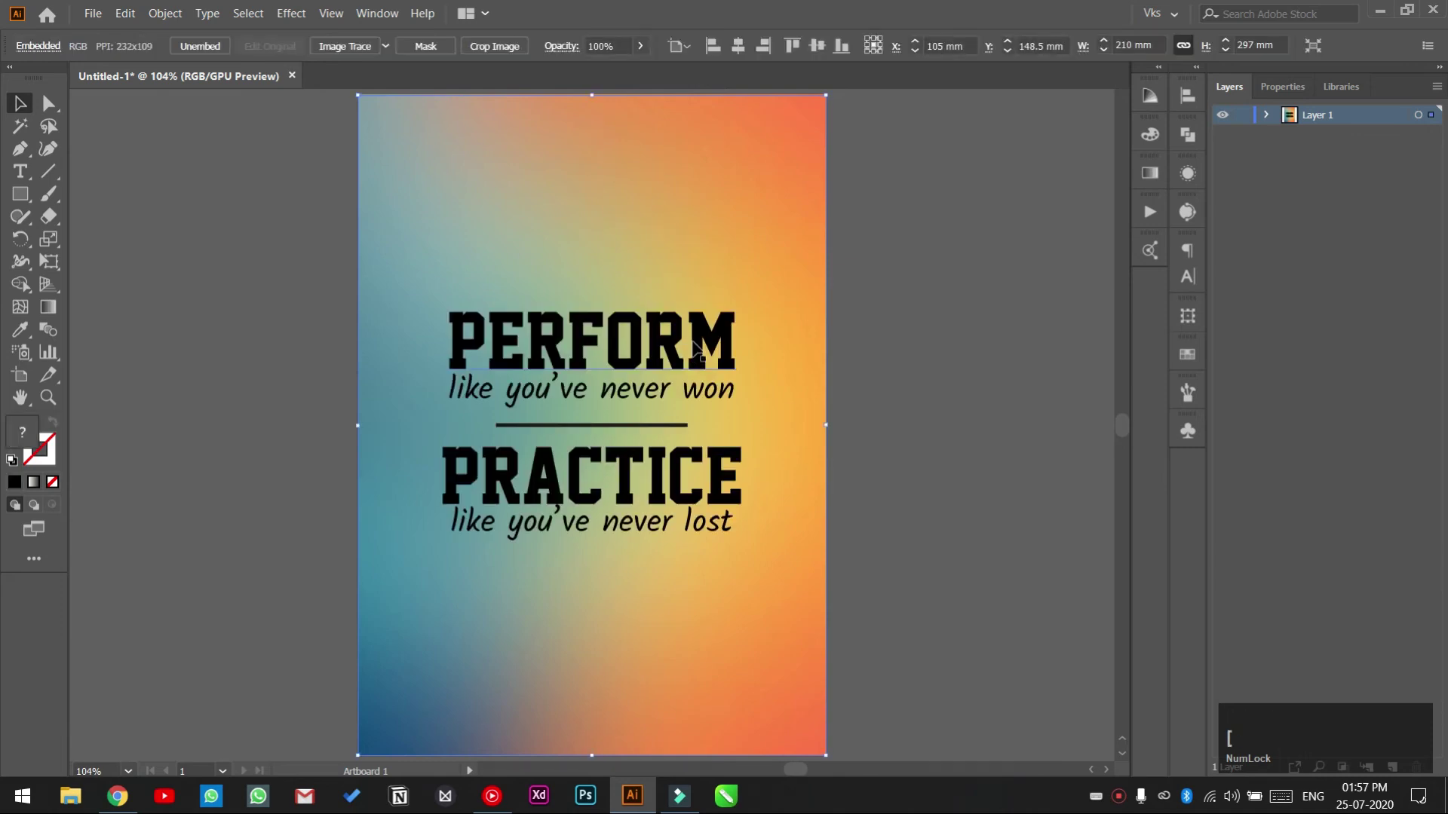
pyautogui.click(927, 359)
pyautogui.click(819, 323)
pyautogui.click(845, 353)
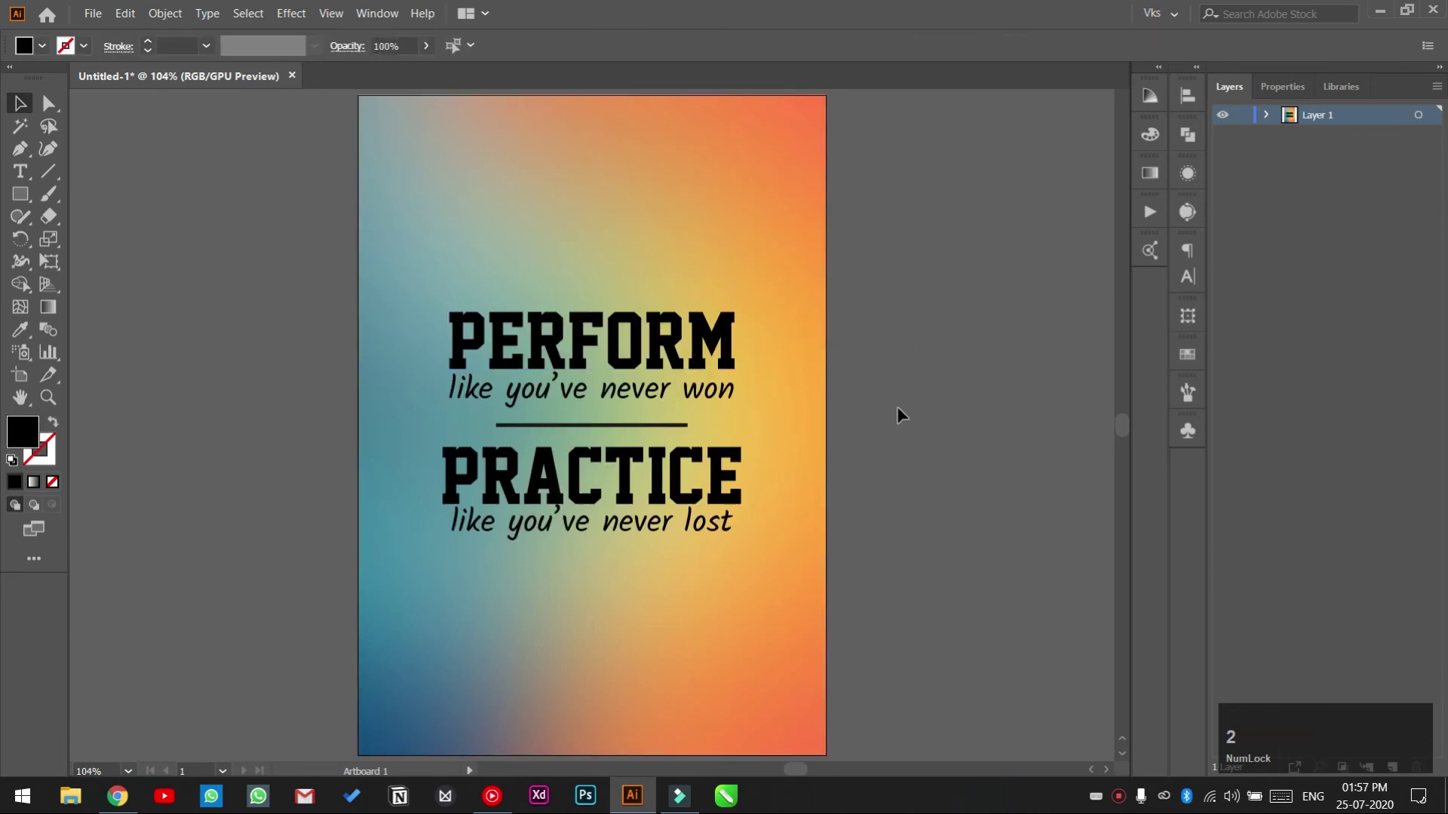
# - Copy the white wrinkled paper texture picture from the Google Images results in Chrome and paste it into the Illustrator document
pyautogui.hotkey('alt', 'Tab')
pyautogui.click(343, 15)
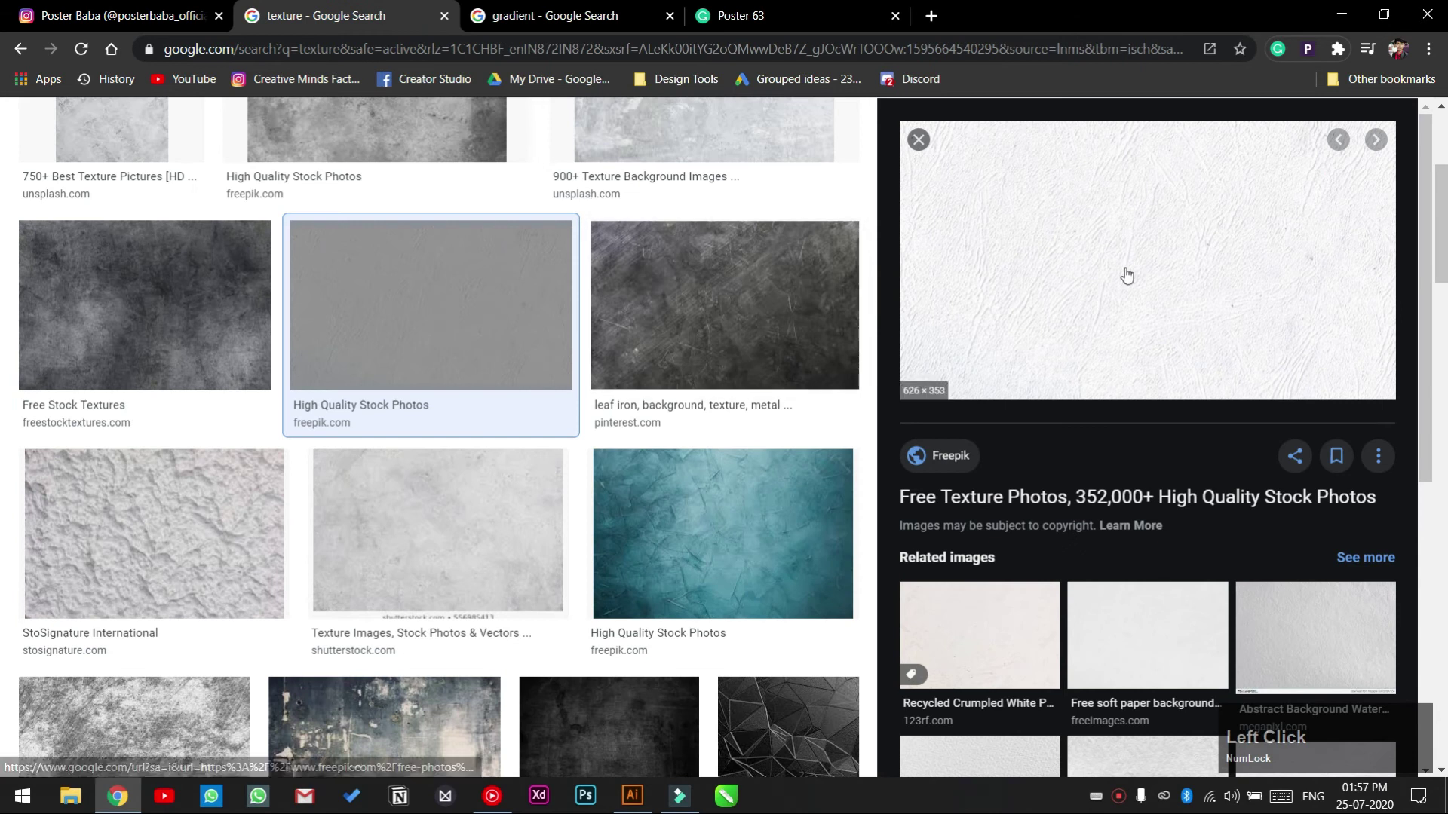
pyautogui.scroll(3, 763, 274)
pyautogui.rightClick(1065, 404)
pyautogui.click(1100, 603)
pyautogui.hotkey('alt', 'Tab')
pyautogui.hotkey('ctrl', 'v')
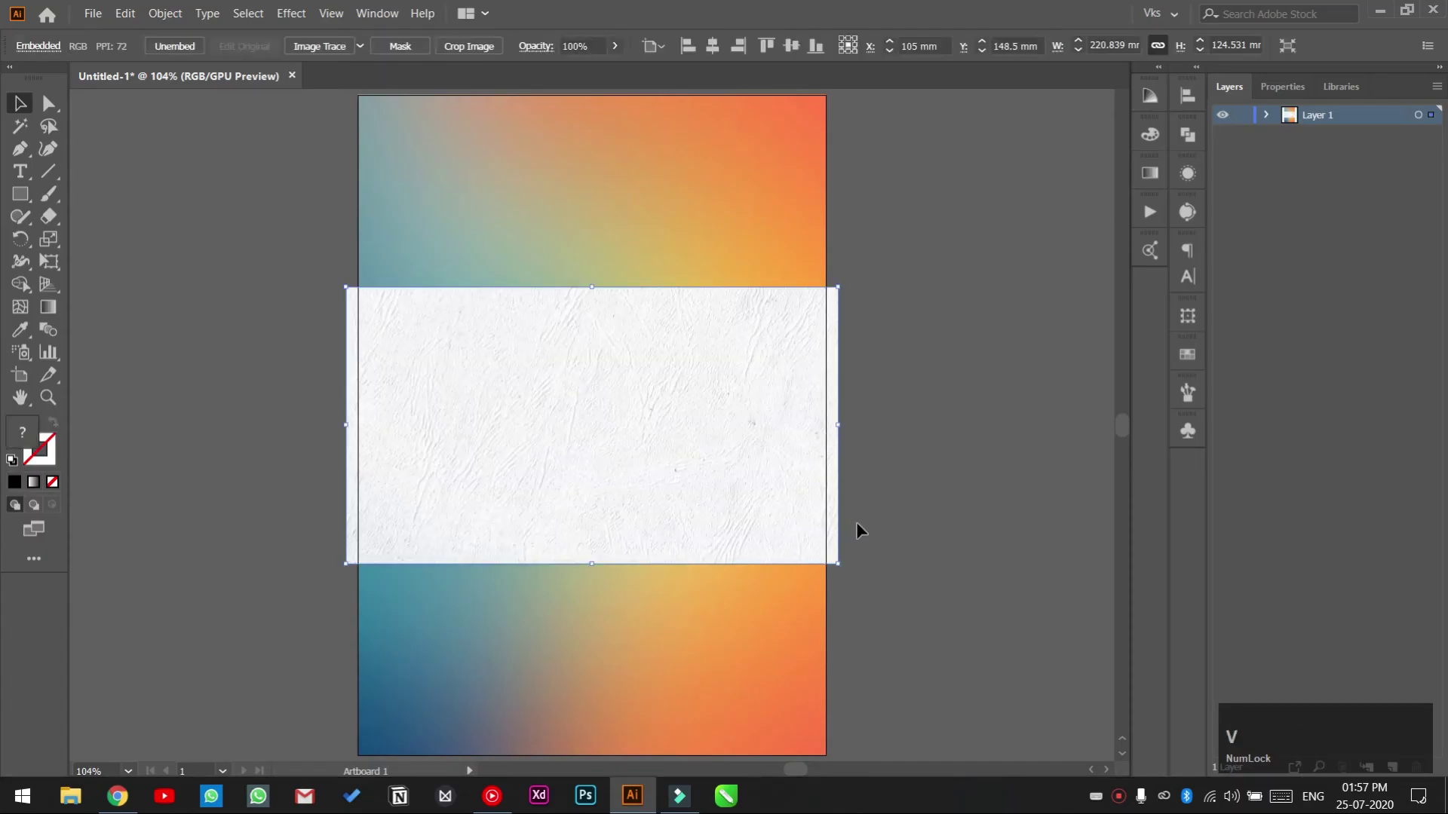
# - Stretch the texture image to cover the 210 × 297 mm artboard and set its blend mode to Multiply
pyautogui.moveTo(840, 568); pyautogui.dragTo(826, 755)
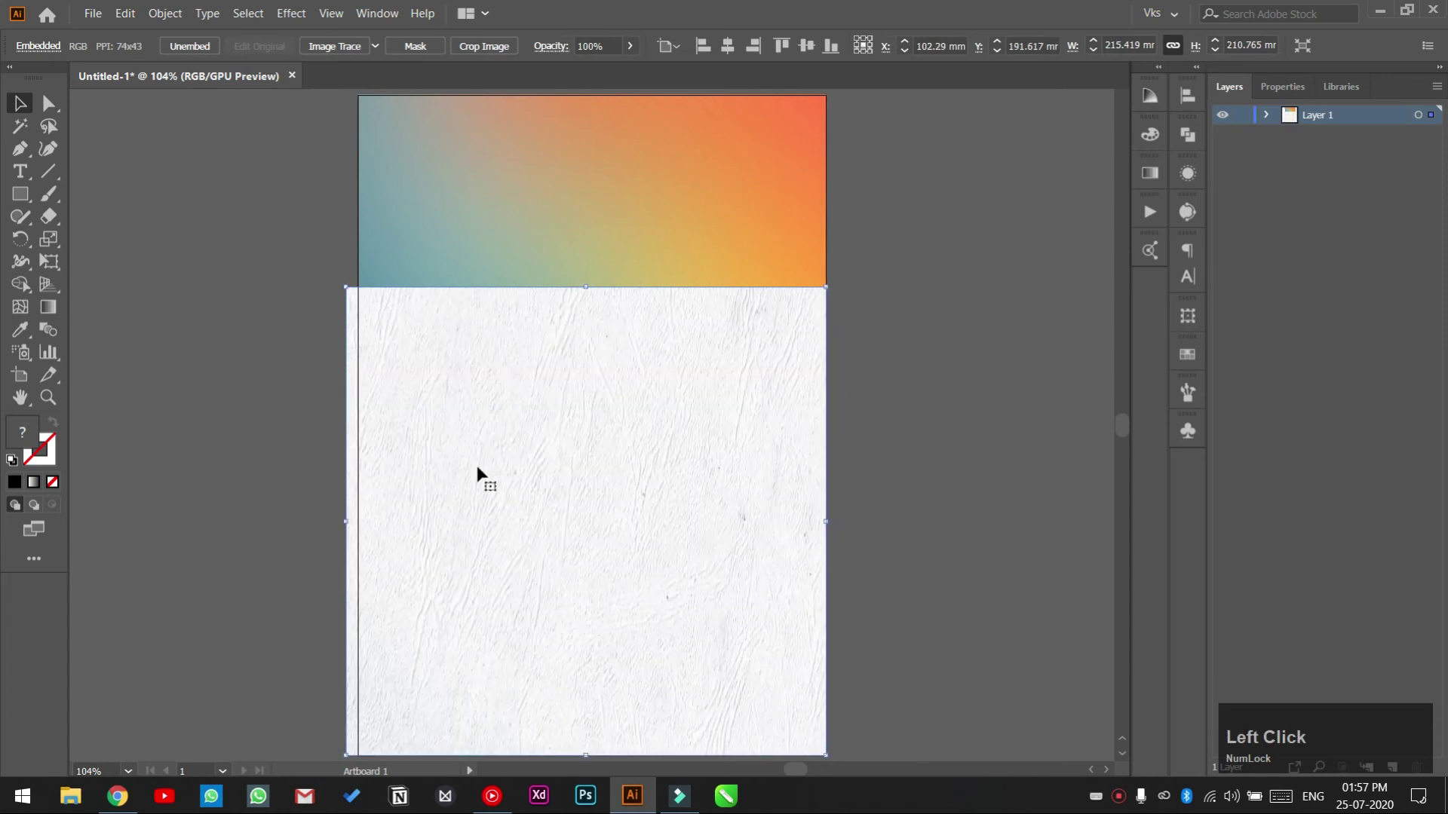
pyautogui.moveTo(343, 287)
pyautogui.mouseDown()
pyautogui.moveTo(358, 97)
pyautogui.moveTo(358, 303)
pyautogui.mouseUp()
pyautogui.click(1266, 115)
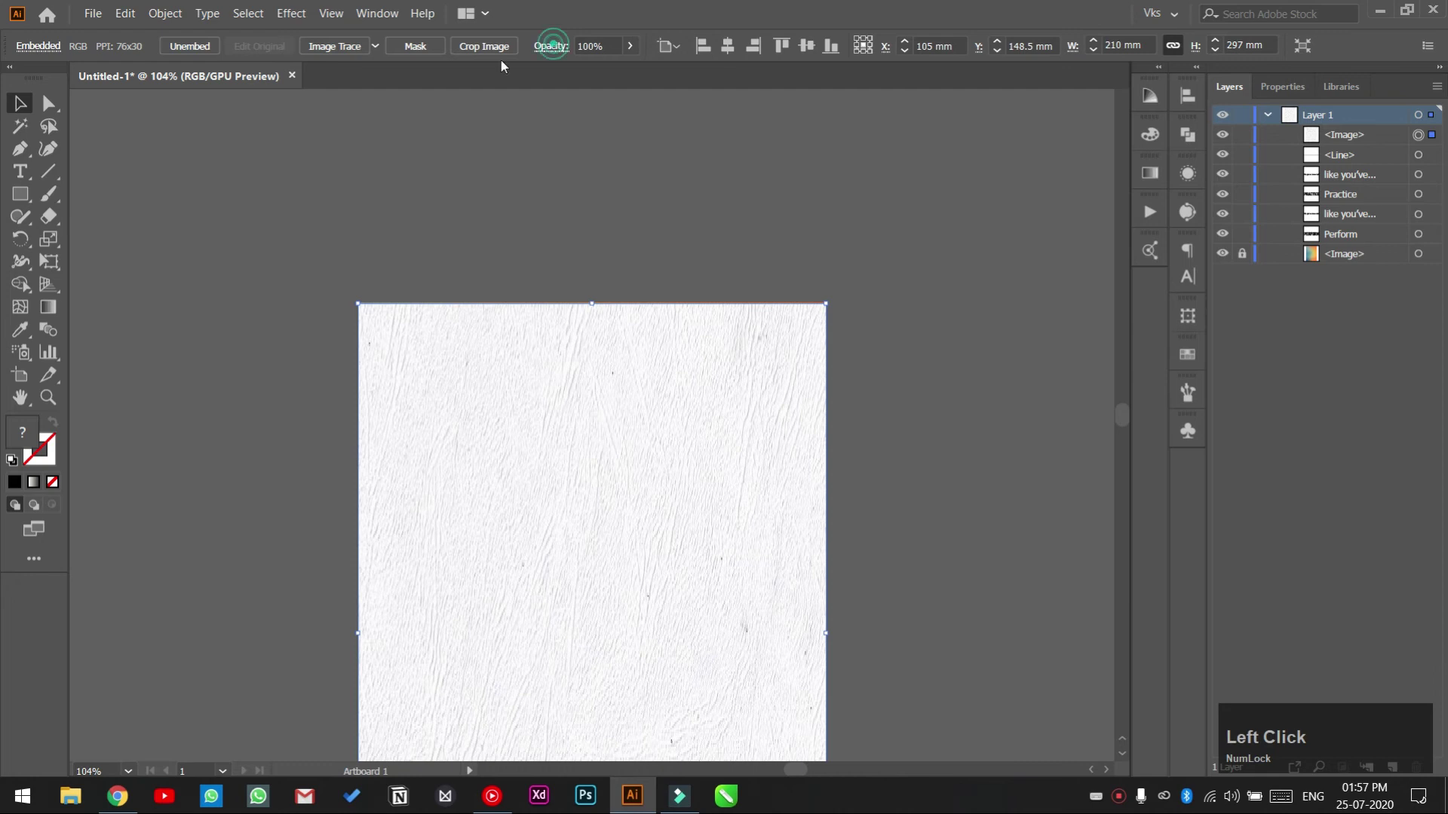
pyautogui.click(554, 47)
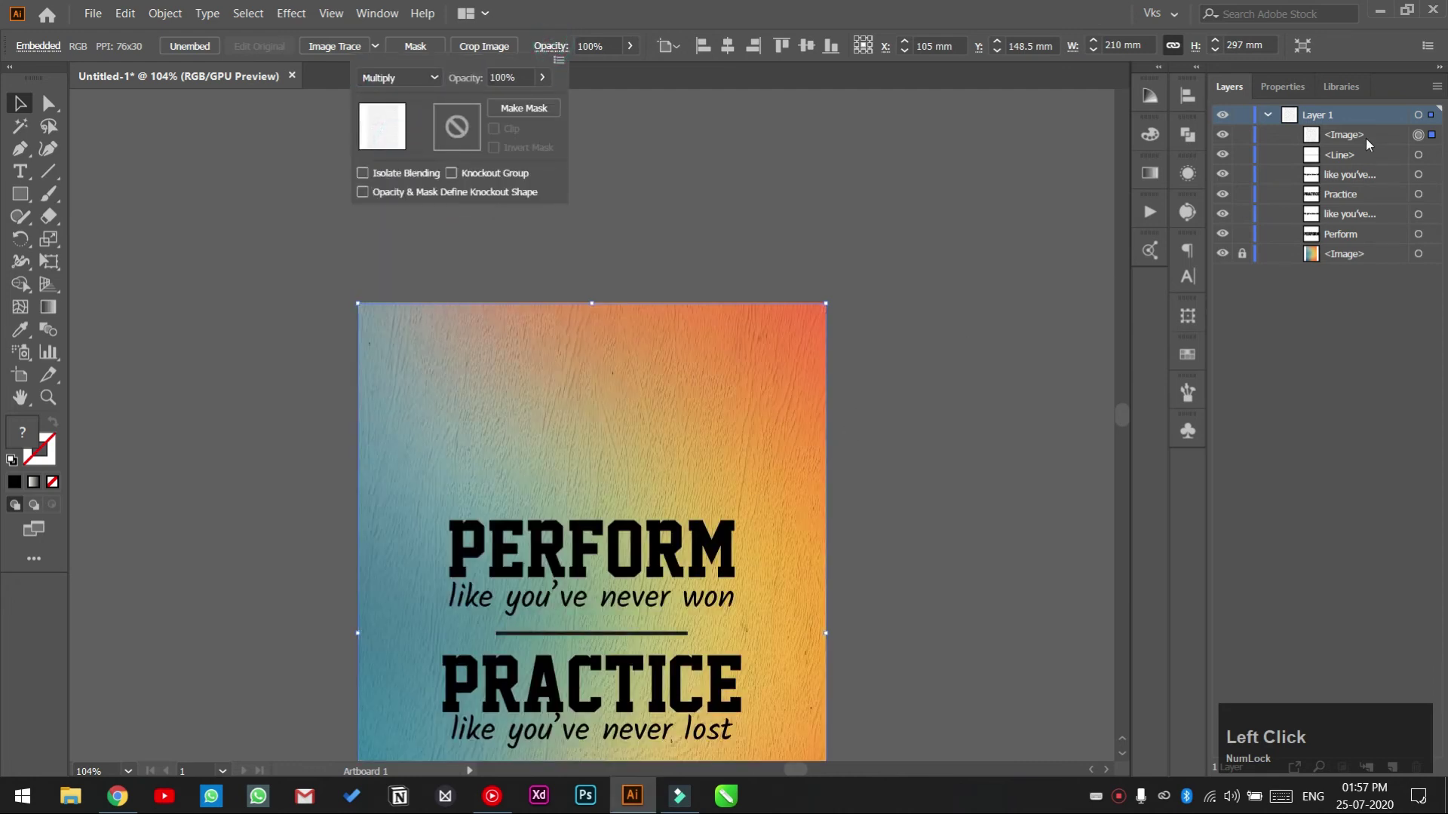
# - Move the texture image below the text and divider line in the stacking order, directly above the gradient image
pyautogui.click(1364, 139)
pyautogui.click(916, 237)
pyautogui.moveTo(1376, 138); pyautogui.dragTo(1372, 248)
pyautogui.hotkey('ctrl', '0')
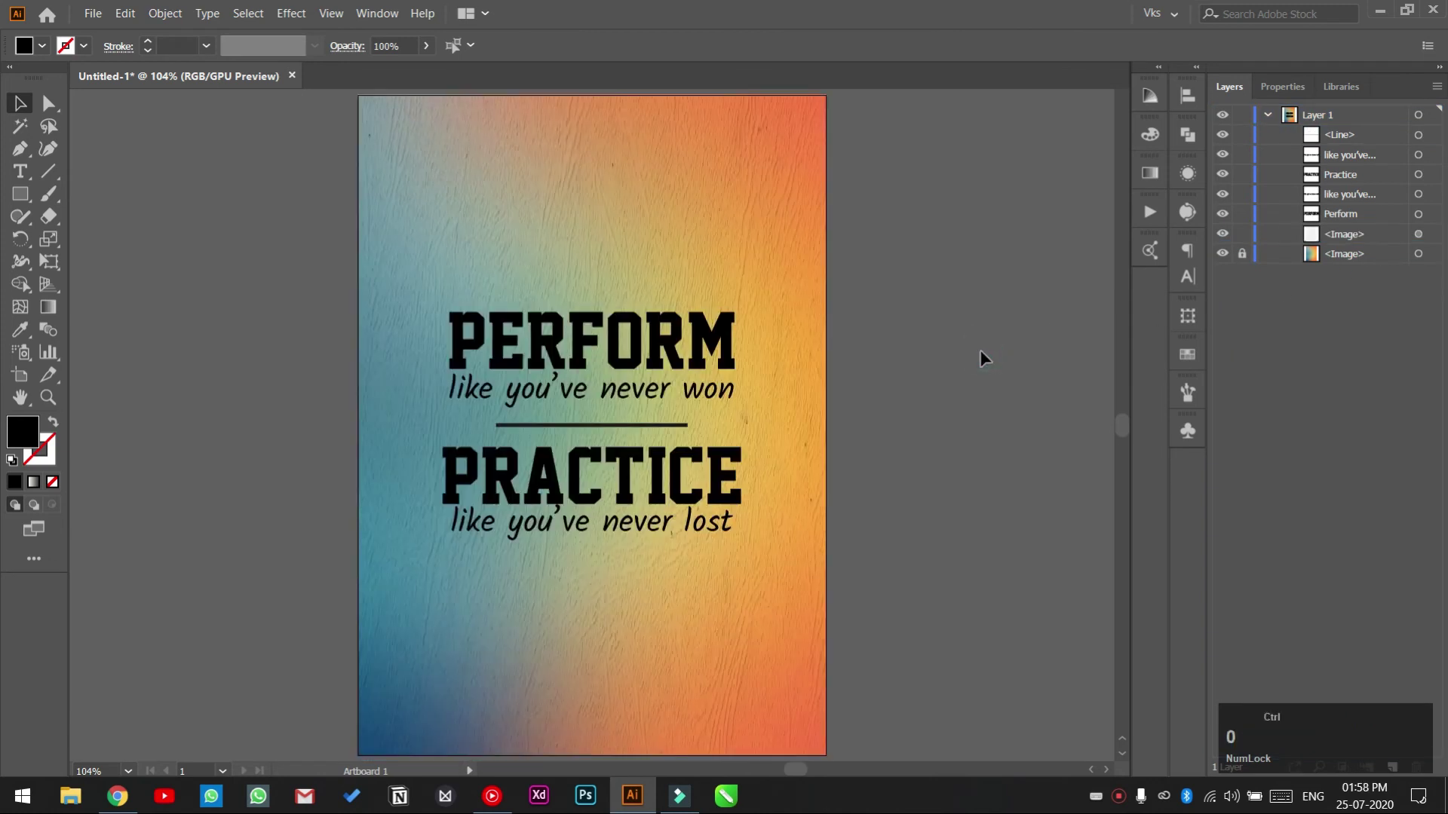
# - Change the fill color of the PERFORM and PRACTICE headings to white
pyautogui.click(717, 335)
pyautogui.keyDown('shift'); pyautogui.click(708, 500); pyautogui.keyUp('shift')
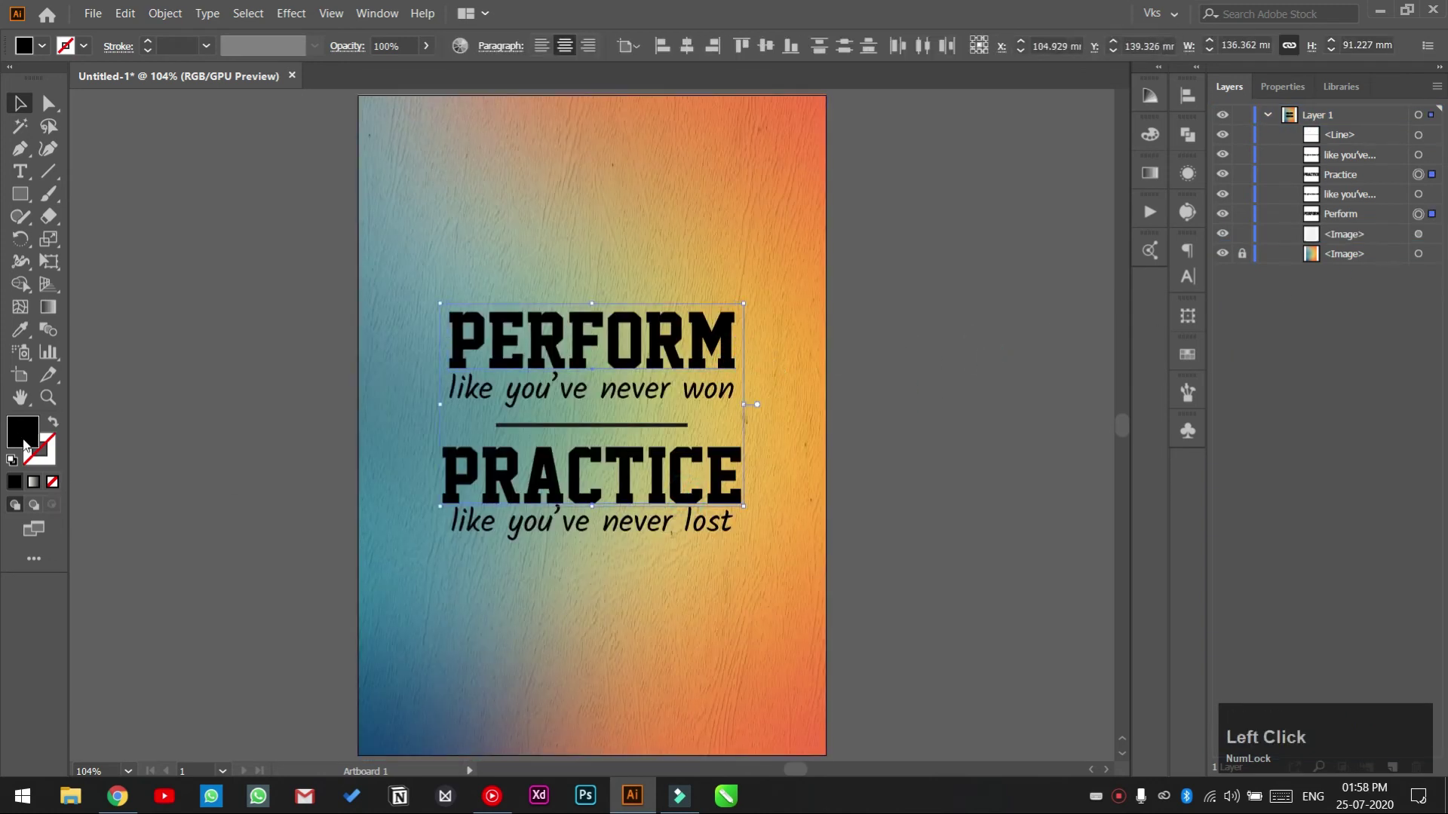
pyautogui.doubleClick(23, 434)
pyautogui.click(970, 419)
pyautogui.press('Return')
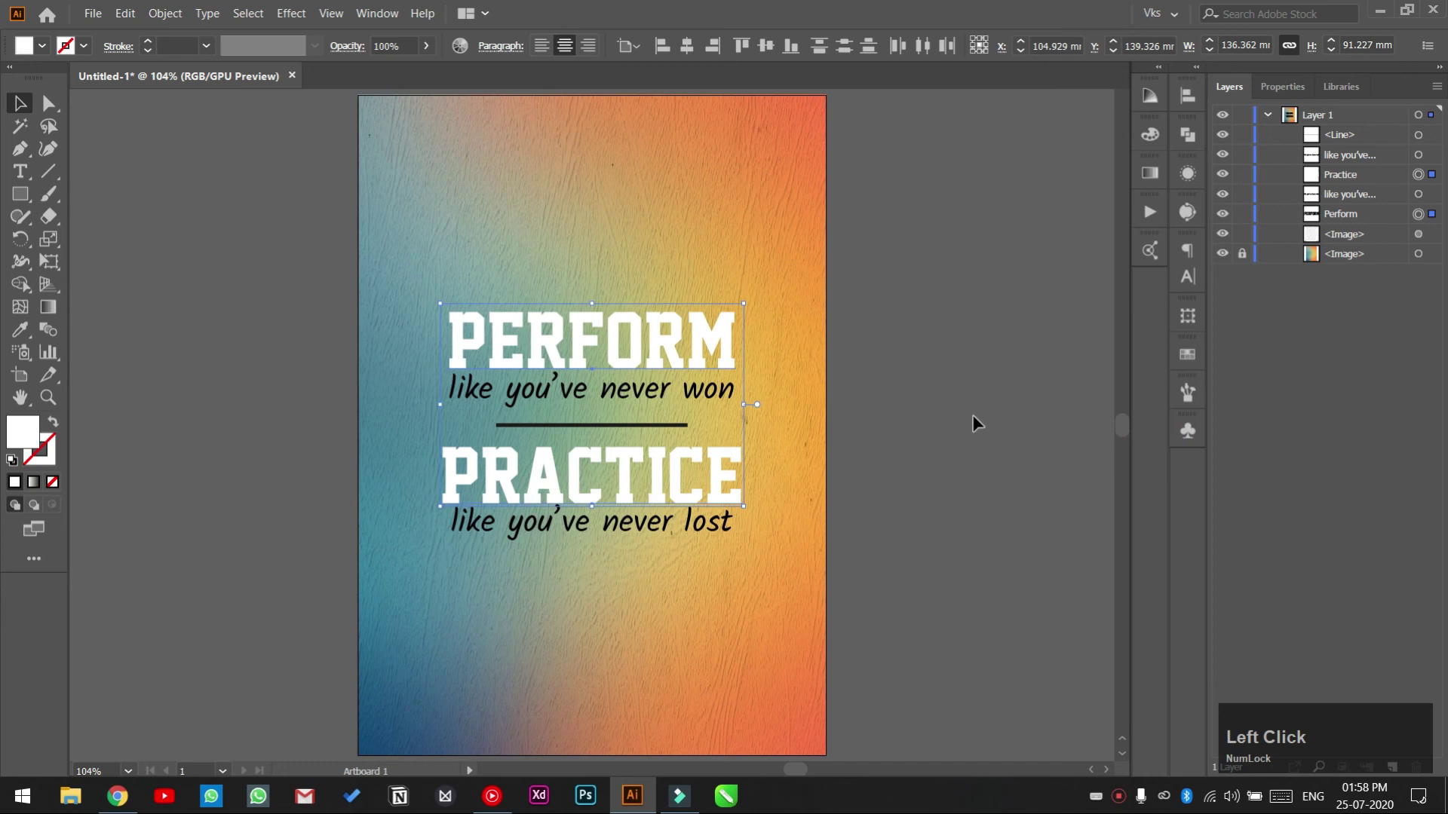
# - Paste a copy of both headings behind them, offset it 1 mm right and 1 mm down, and fill it with black (000000)
pyautogui.hotkey('ctrl', 'c')
pyautogui.hotkey('ctrl', 'b')
pyautogui.hotkey('shift', 'Right')
pyautogui.hotkey('shift', 'Down')
pyautogui.doubleClick(23, 434)
pyautogui.click(919, 618)
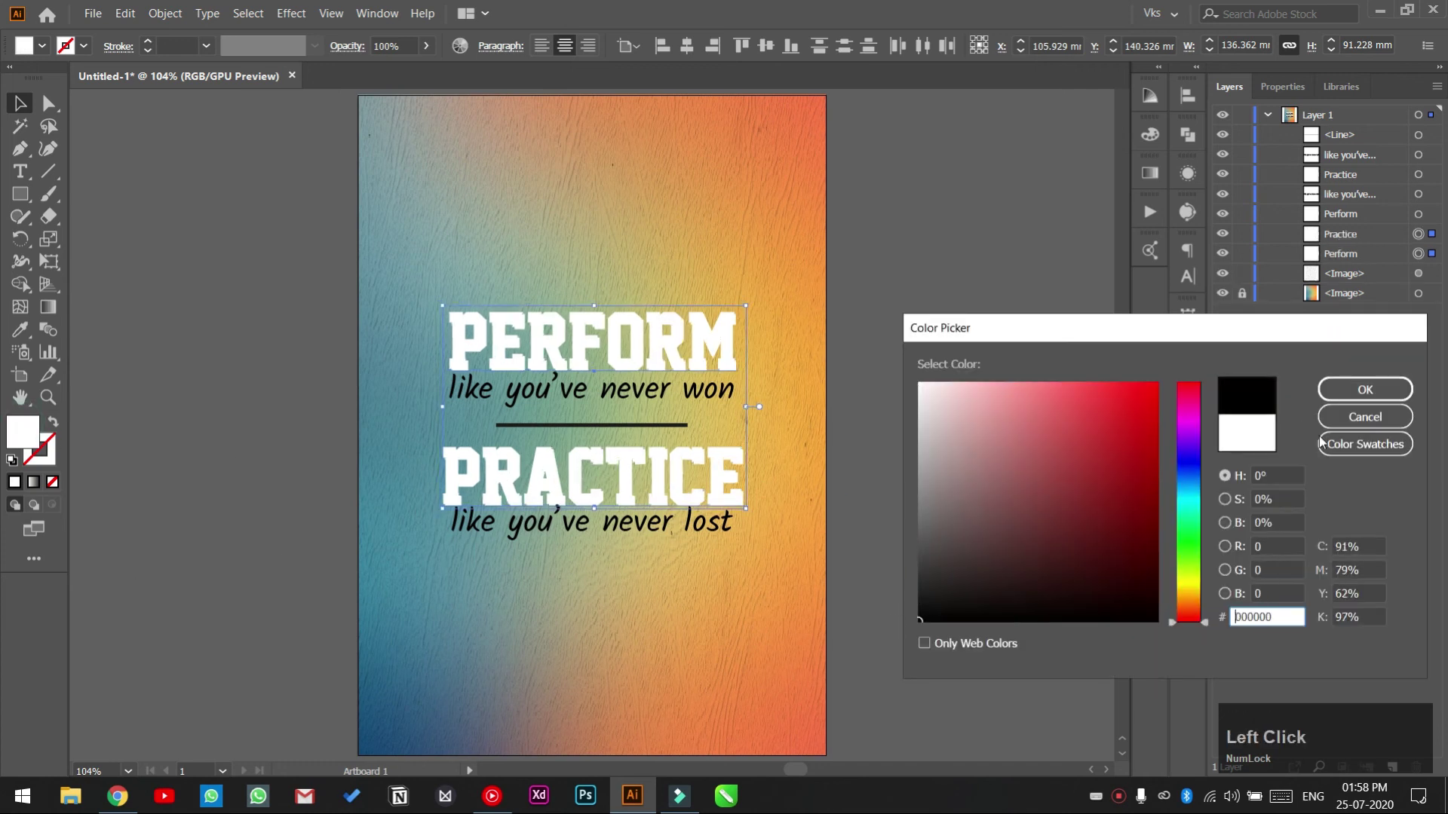
pyautogui.press('Return')
pyautogui.click(957, 456)
# - Fill both script lines, "like you've never won" and "like you've never lost", with white (ffffff)
pyautogui.scroll(3, 606, 557)
pyautogui.click(607, 556)
pyautogui.keyDown('shift'); pyautogui.click(686, 293); pyautogui.keyUp('shift')
pyautogui.doubleClick(22, 434)
pyautogui.write('ffffff')
pyautogui.click(1365, 389)
# - Set the stroke color of the divider line between the two phrases to white (ffffff)
pyautogui.click(733, 352)
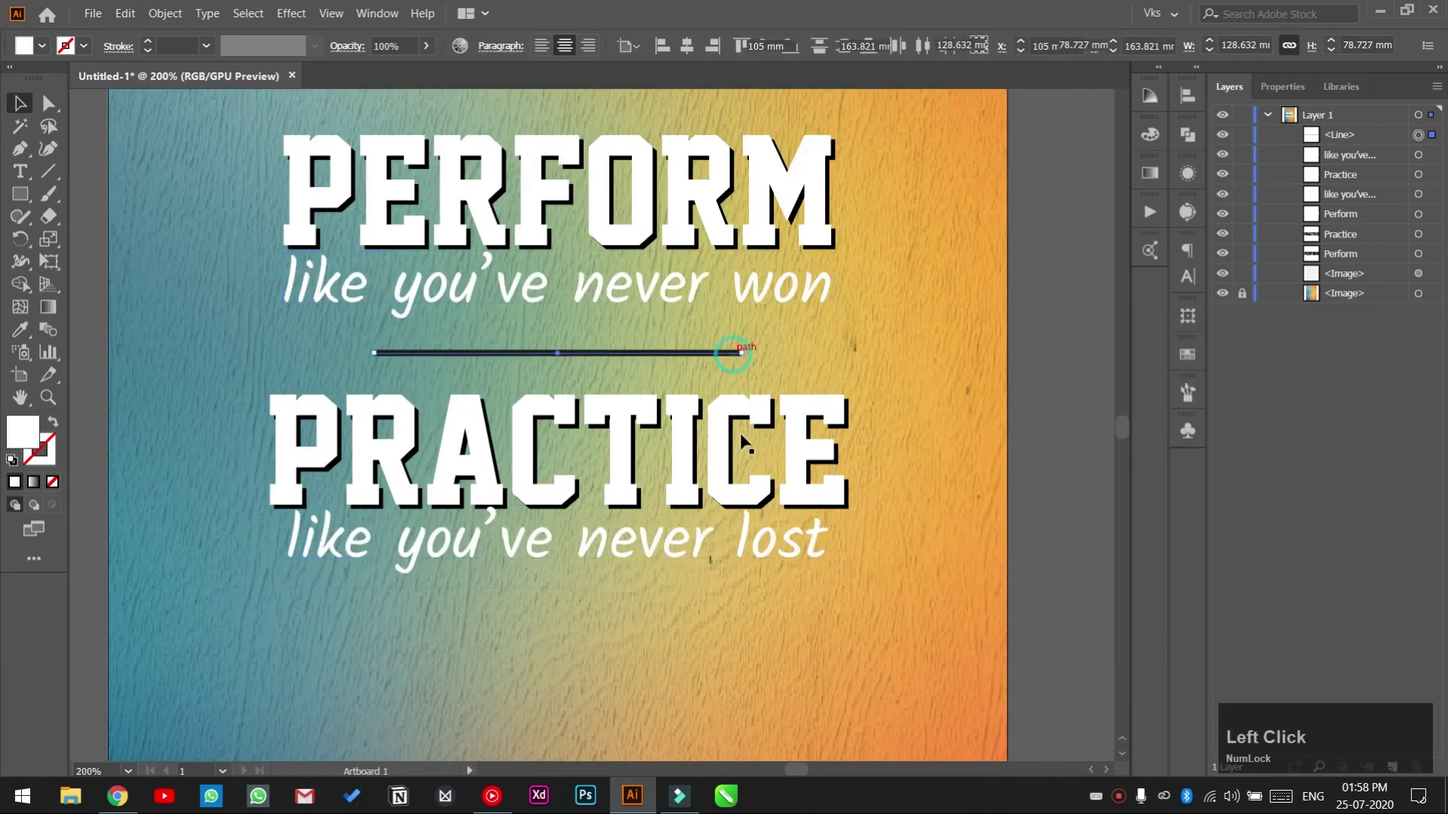
pyautogui.press('x')
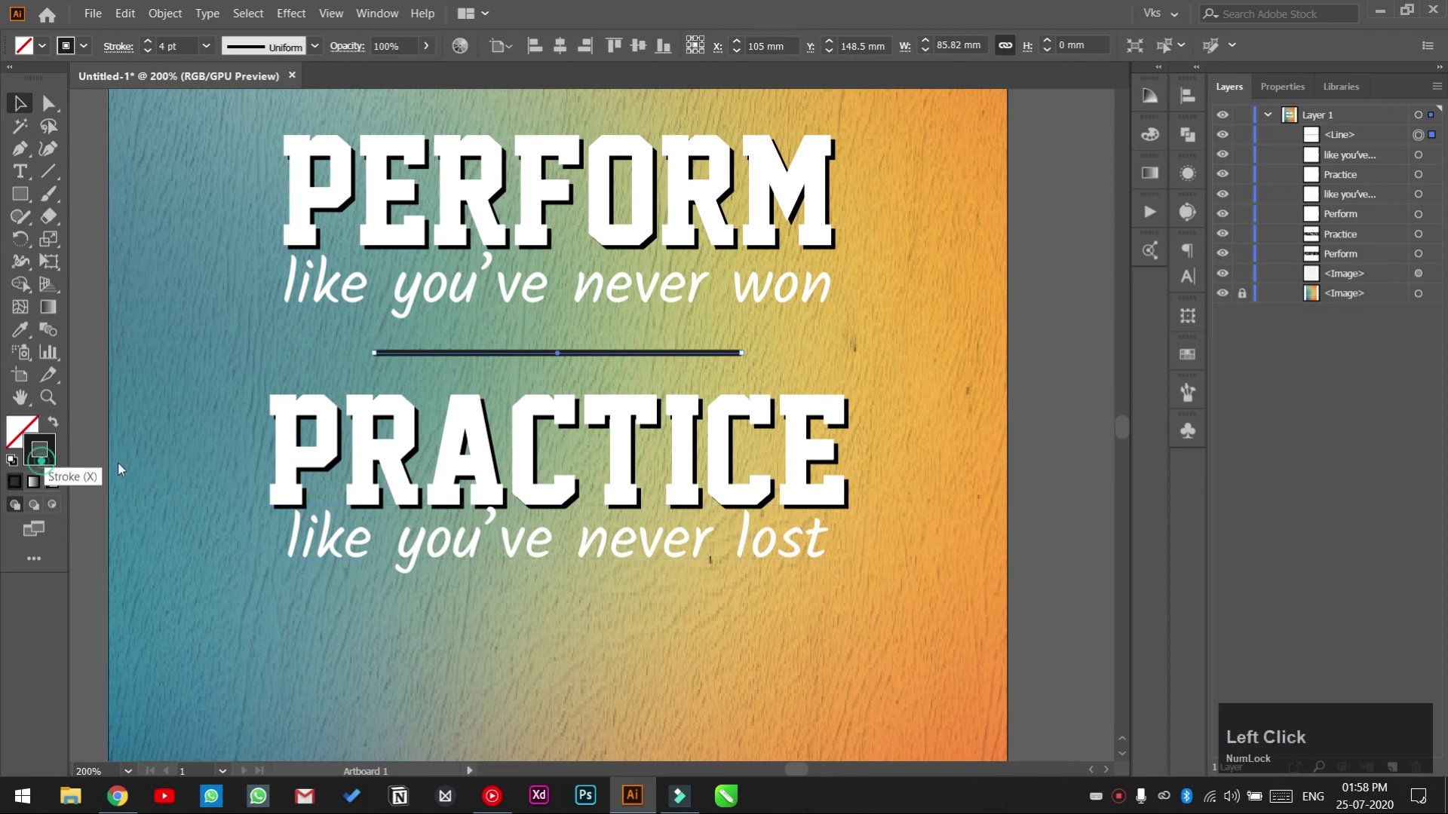
pyautogui.doubleClick(42, 464)
pyautogui.write('ffffff')
pyautogui.click(1366, 389)
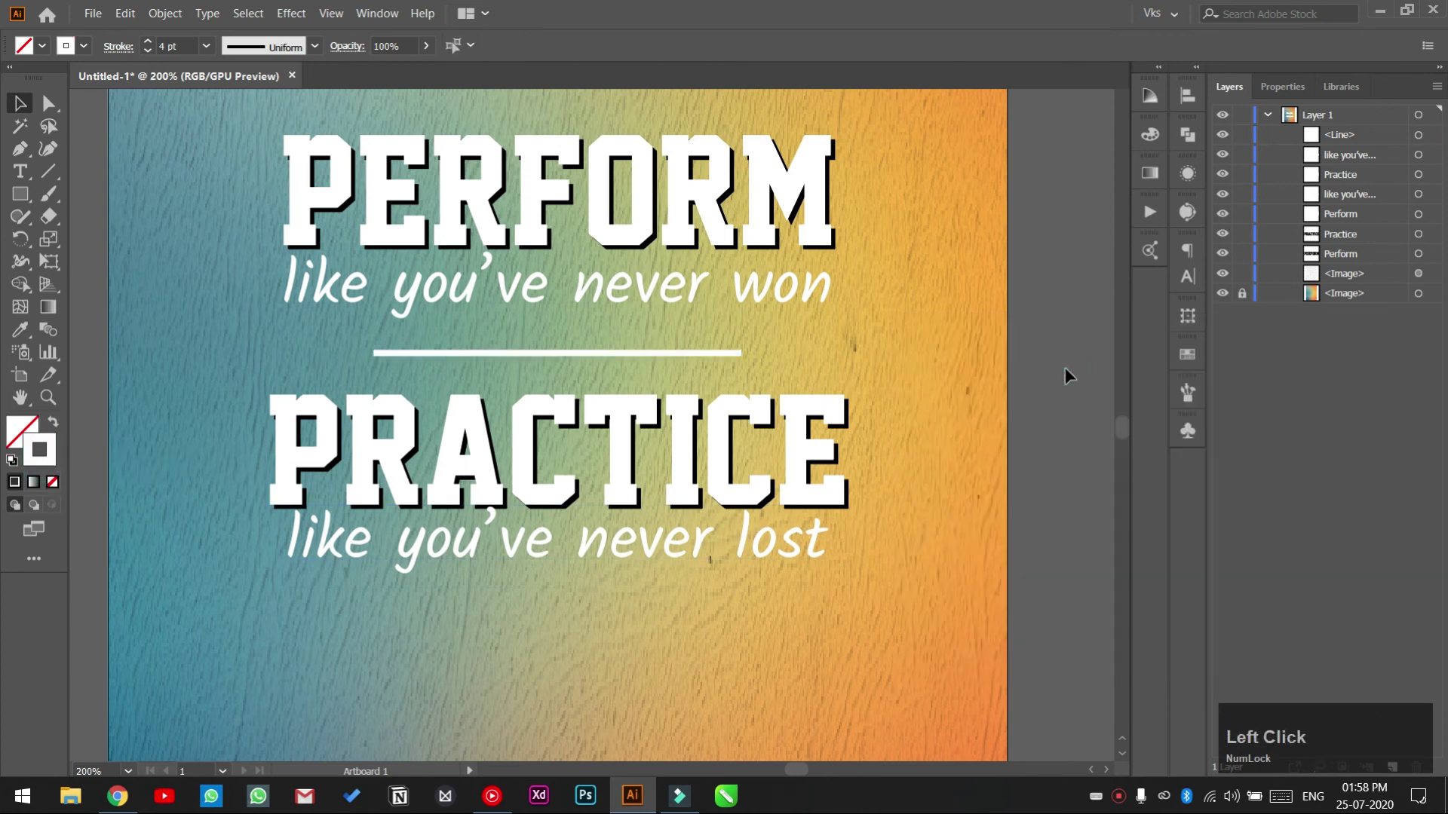
pyautogui.click(1064, 368)
pyautogui.hotkey('ctrl', '0')
pyautogui.press('F9')
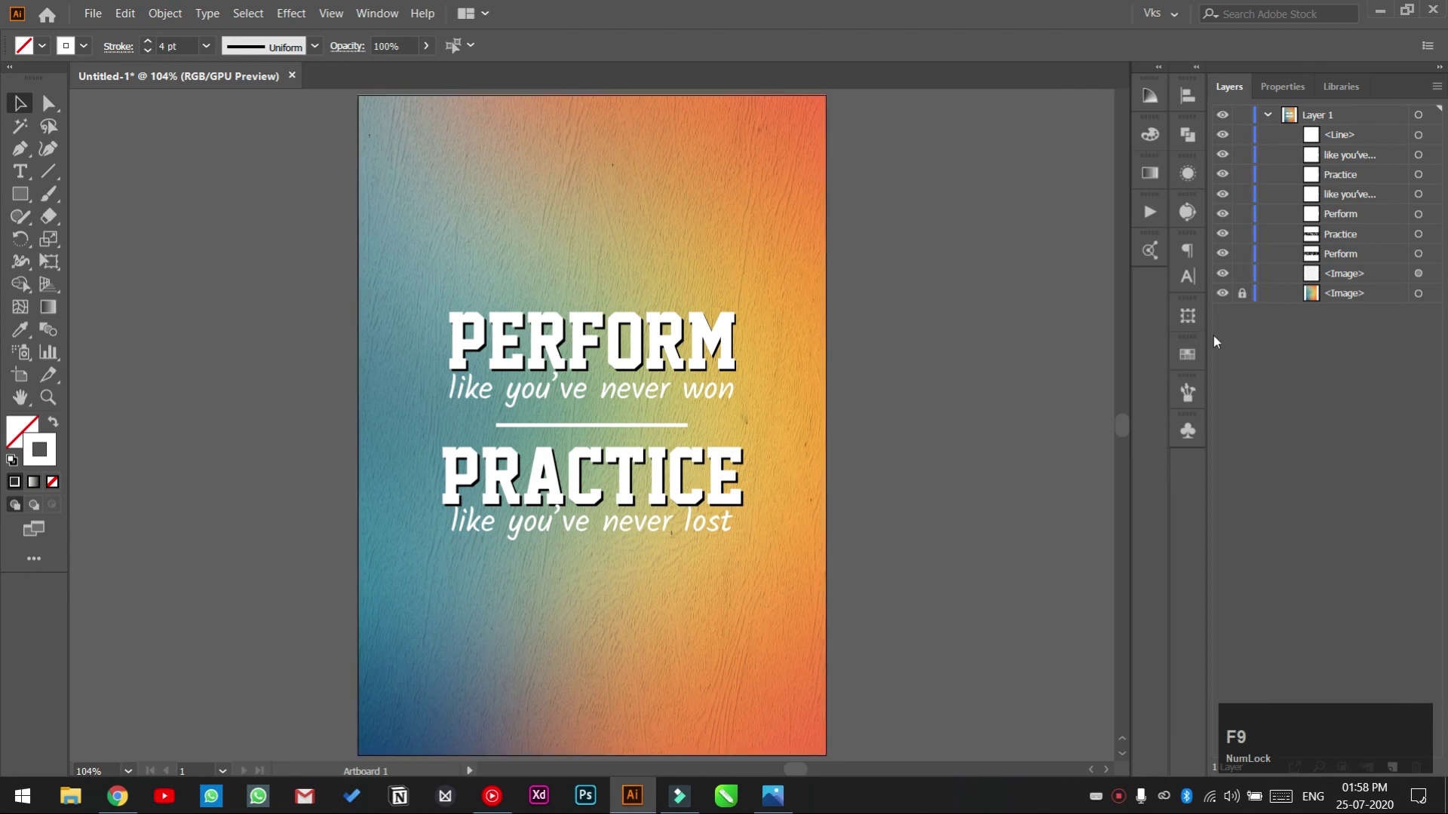
# - Unlock the gradient background image and set its rotation angle to 90°
pyautogui.click(1242, 295)
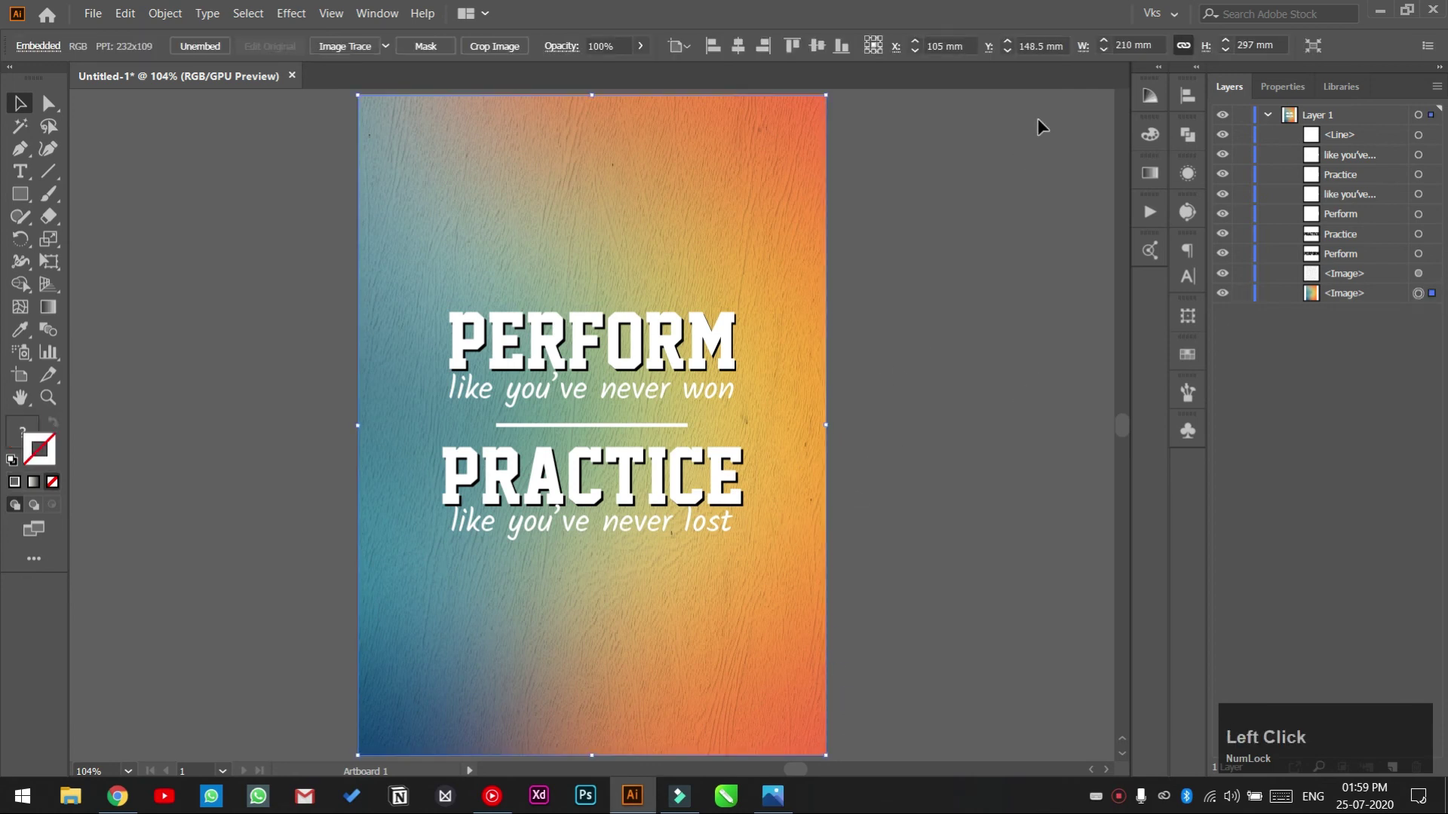
pyautogui.click(1283, 86)
pyautogui.click(1308, 218)
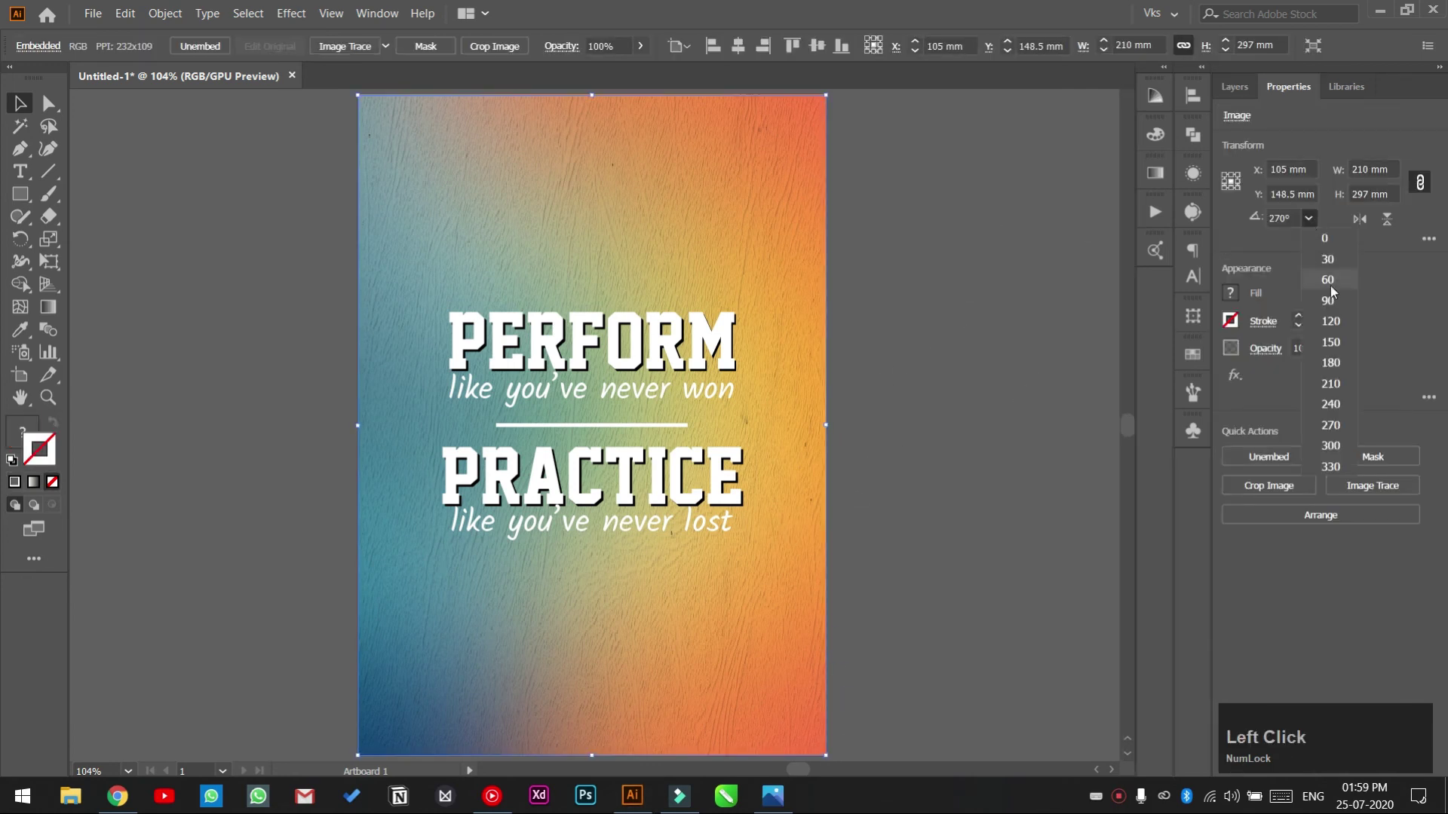
pyautogui.click(1329, 300)
pyautogui.click(927, 387)
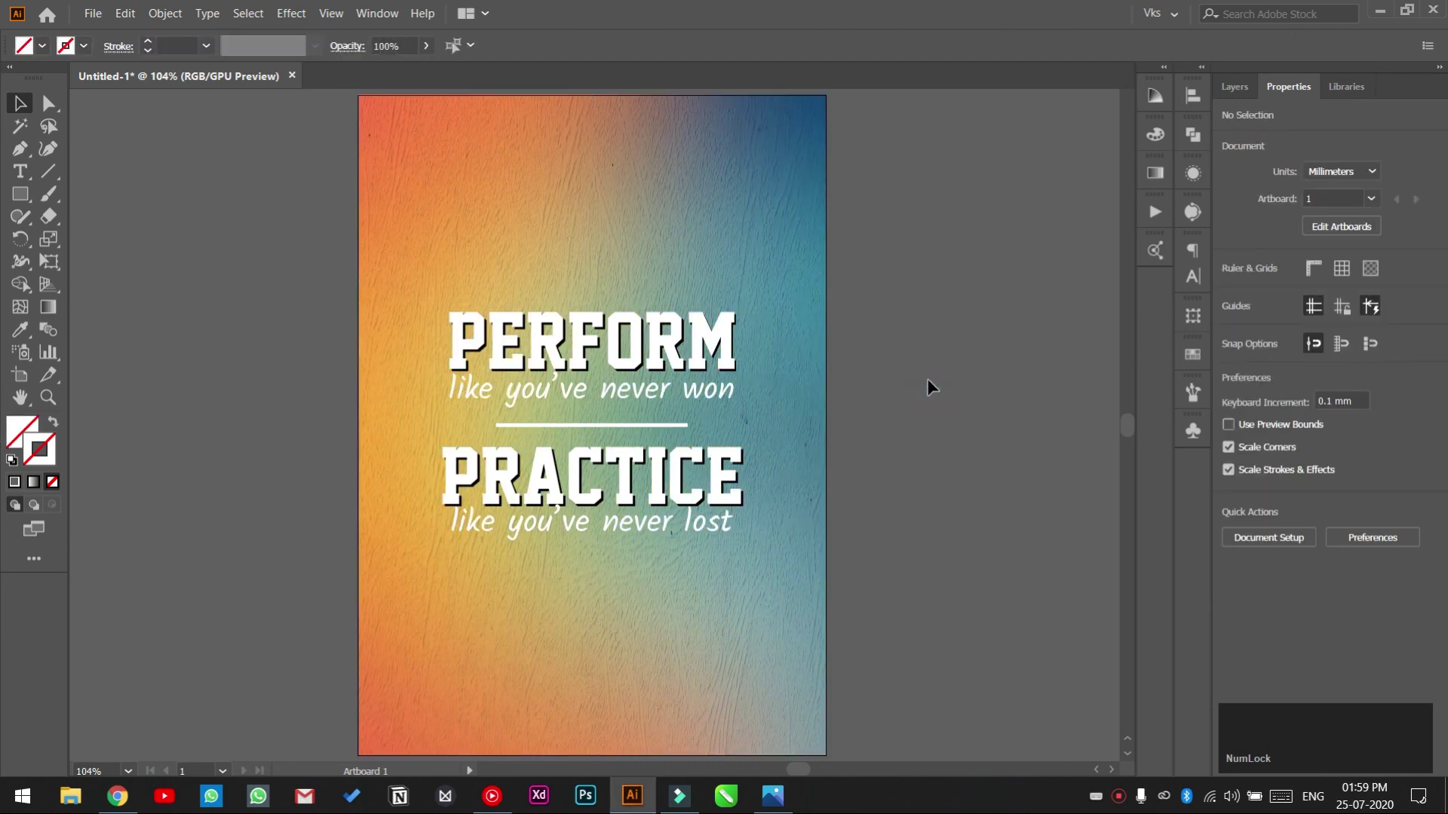
# - Group all the quote text with the divider line and center the group horizontally and vertically on the artboard
pyautogui.click(925, 518)
pyautogui.click(803, 410)
pyautogui.click(877, 332)
pyautogui.moveTo(907, 252); pyautogui.dragTo(409, 575)
pyautogui.hotkey('ctrl', 'g')
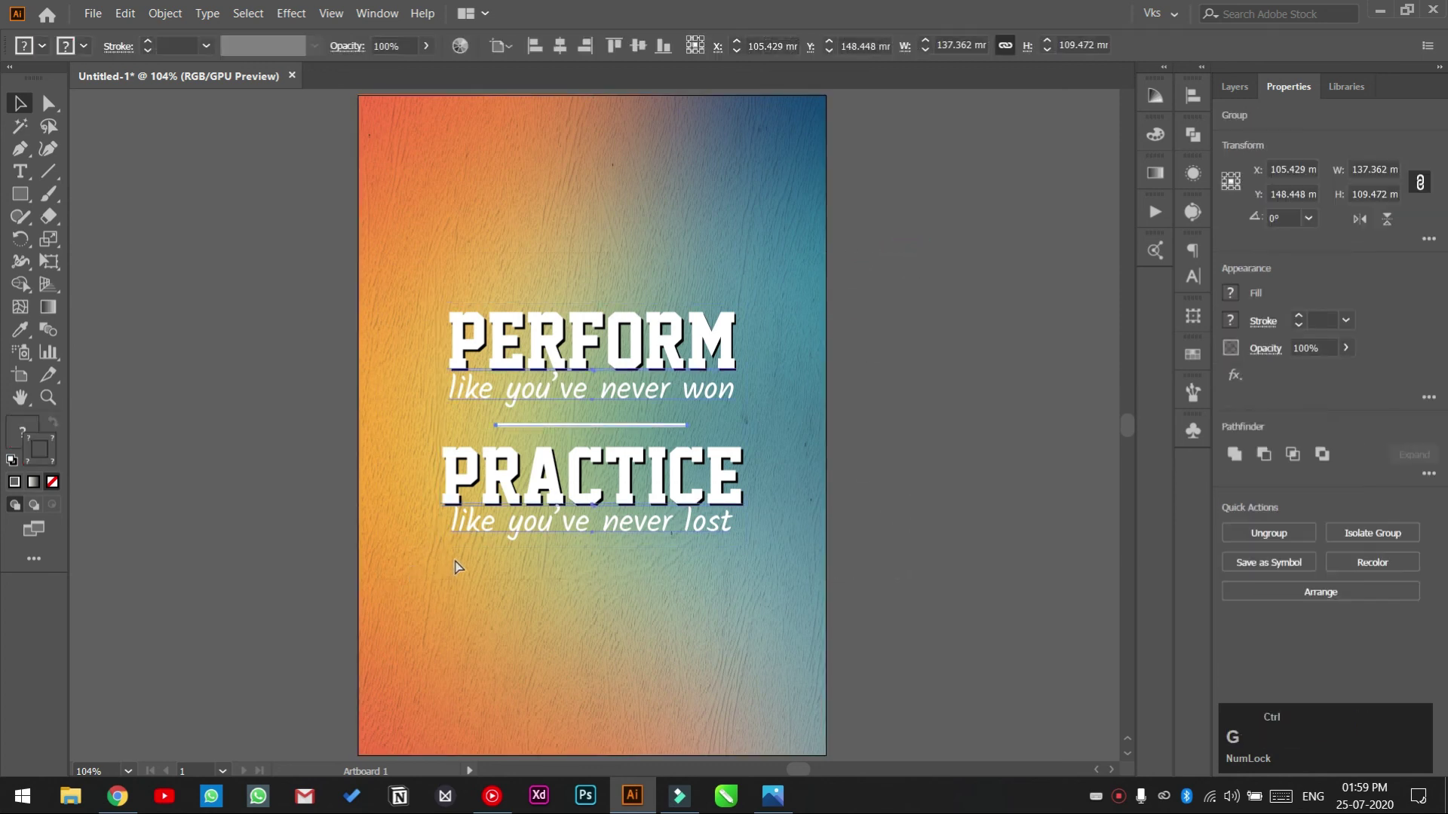
pyautogui.click(560, 46)
pyautogui.click(639, 46)
# - Deselect everything and preview the whole poster in full-screen mode
pyautogui.click(908, 319)
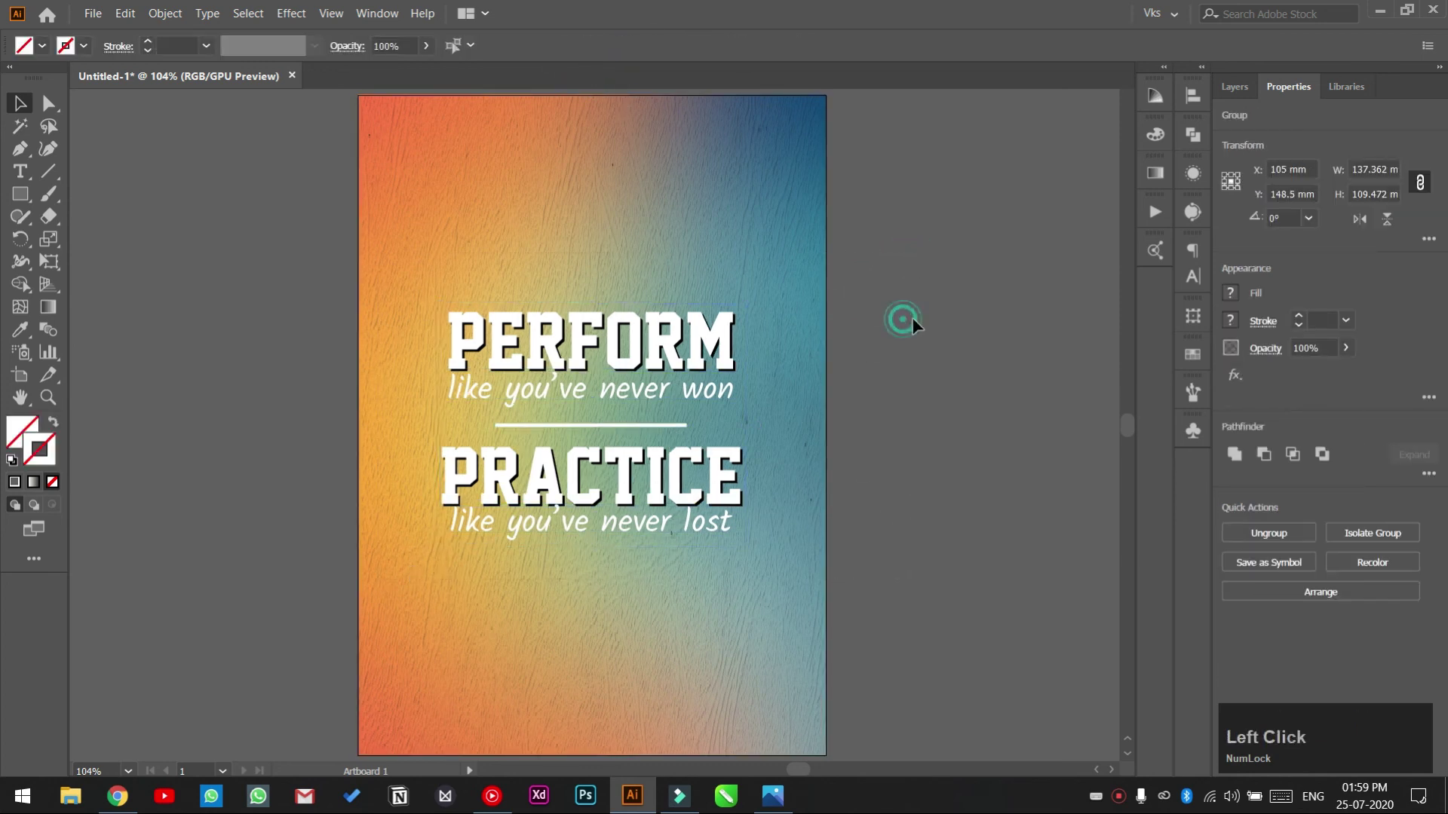
pyautogui.press('f')
pyautogui.hotkey('ctrl', '0')
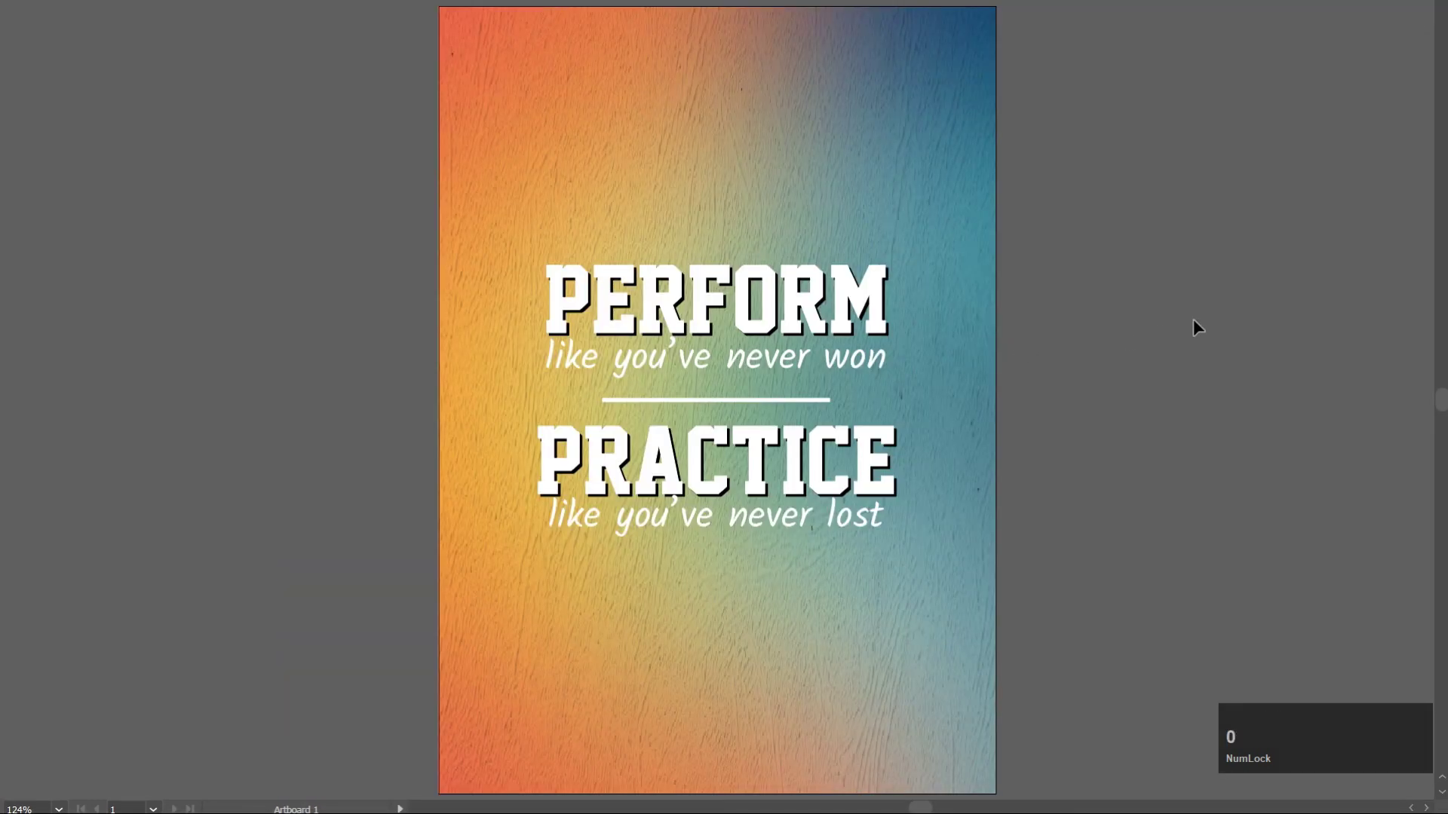